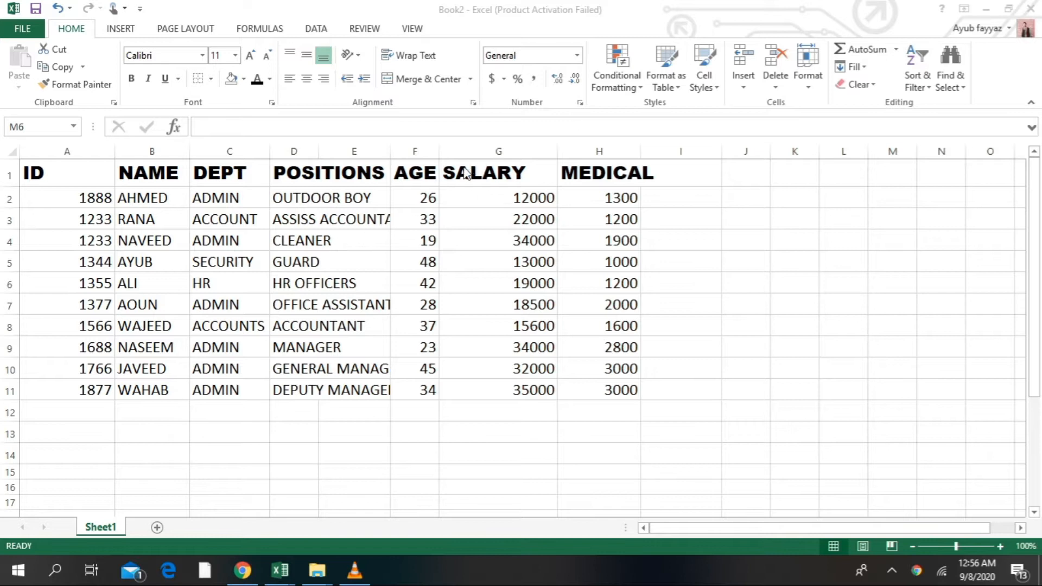
{"action": "left_click", "coordinate": [470, 198]}
{"action": "left_click_drag", "start_coordinate": [458, 172], "coordinate": [487, 411]}
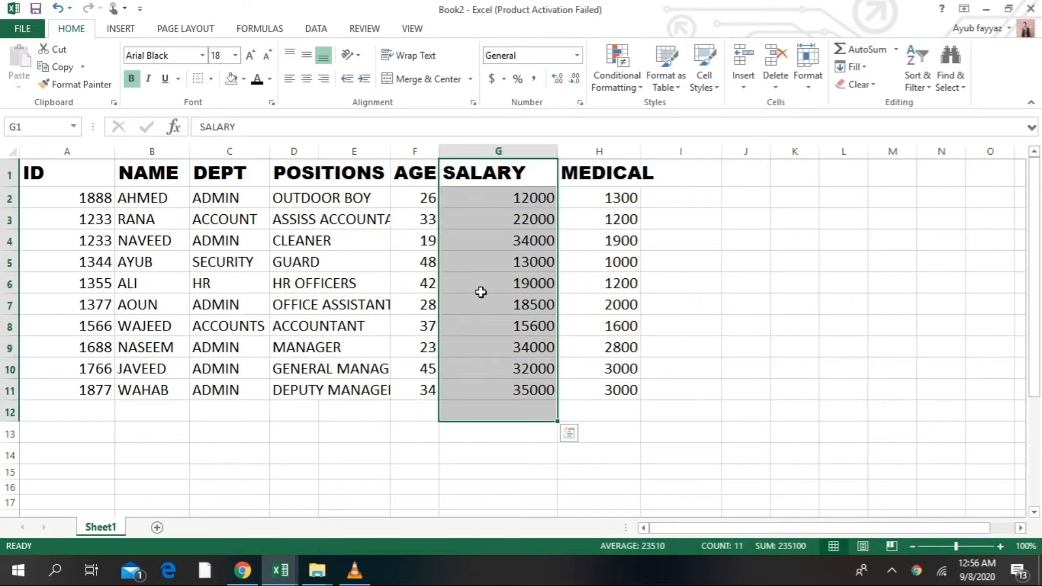
{"action": "left_click", "coordinate": [487, 197]}
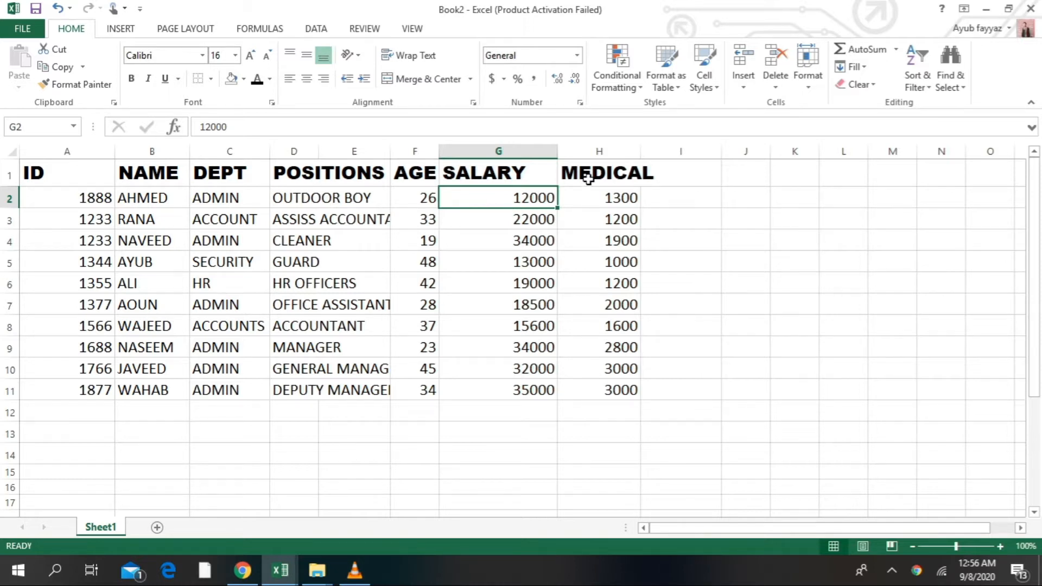
{"action": "left_click_drag", "start_coordinate": [110, 177], "coordinate": [556, 345]}
{"action": "left_click", "coordinate": [664, 256]}
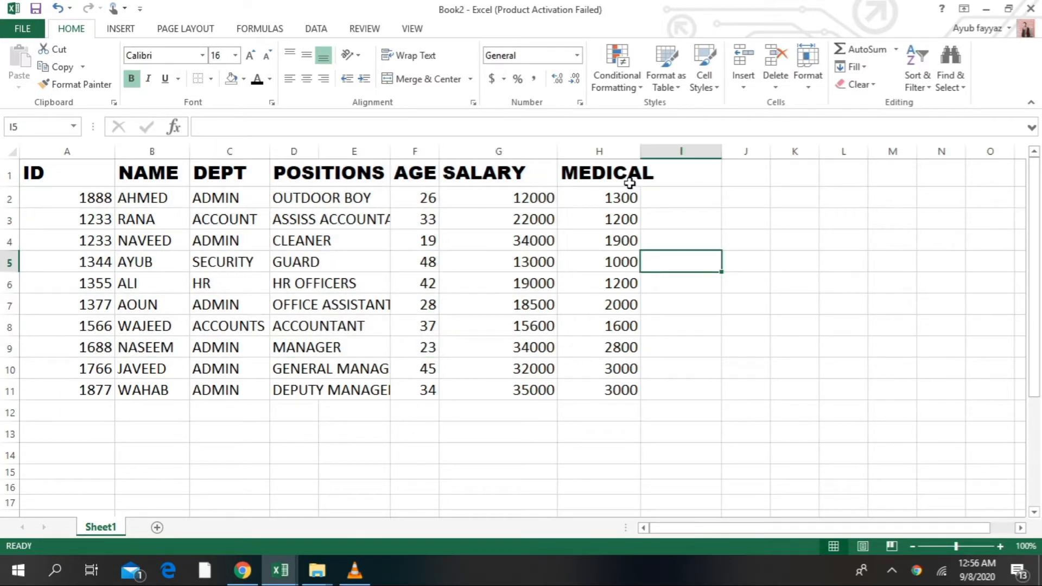
Widen column H so the MEDICAL heading fits inside its own column
{"action": "mouse_move", "coordinate": [677, 172]}
{"action": "left_mouse_down"}
{"action": "mouse_move", "coordinate": [586, 170]}
{"action": "mouse_move", "coordinate": [670, 156]}
{"action": "left_mouse_up"}
{"action": "left_click", "coordinate": [727, 269]}
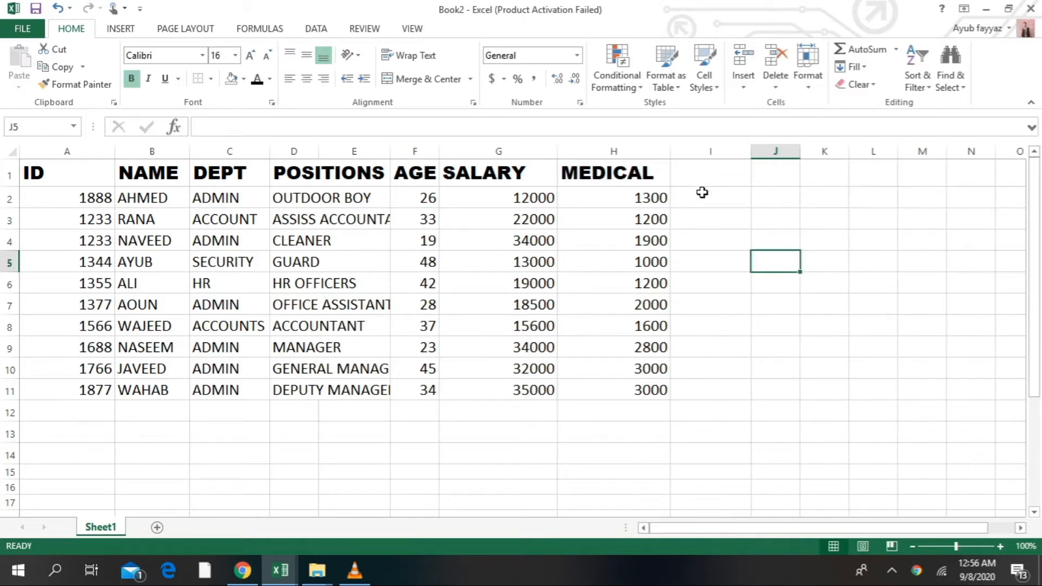
{"action": "left_click", "coordinate": [393, 170]}
{"action": "left_click", "coordinate": [380, 171]}
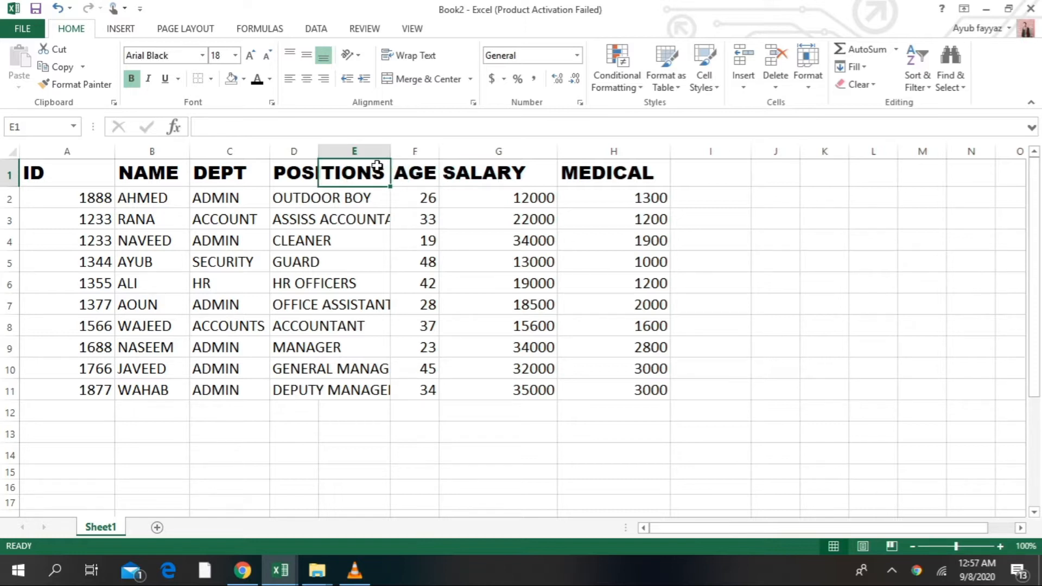
{"action": "left_click_drag", "start_coordinate": [390, 170], "coordinate": [405, 173]}
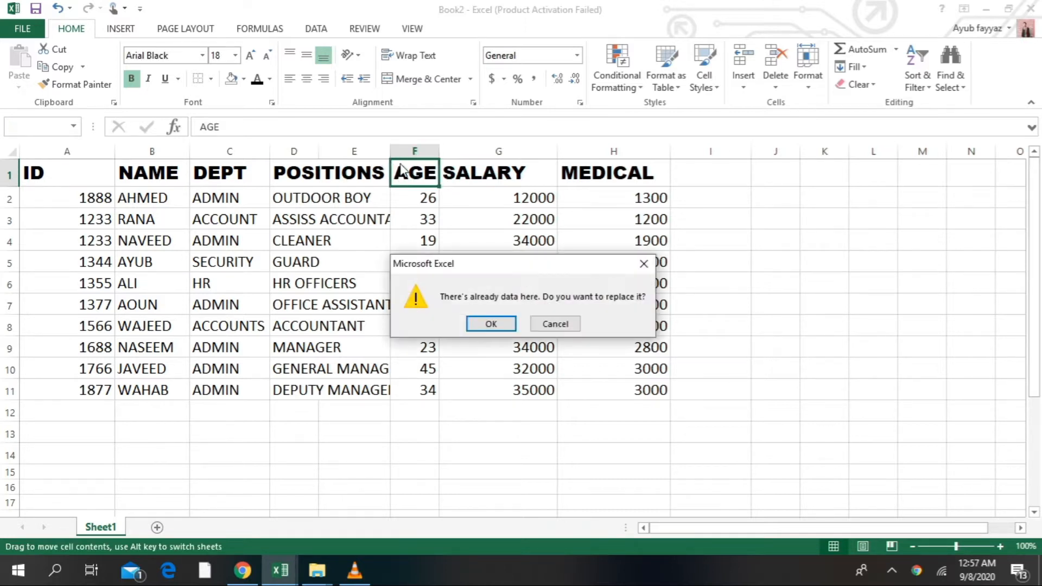
{"action": "left_click", "coordinate": [553, 324]}
Widen column E so the full position titles fit before the AGE column
{"action": "left_click_drag", "start_coordinate": [391, 151], "coordinate": [429, 151]}
Fill the header row cells A1:I1 with the standard yellow color
{"action": "left_click_drag", "start_coordinate": [728, 170], "coordinate": [62, 172]}
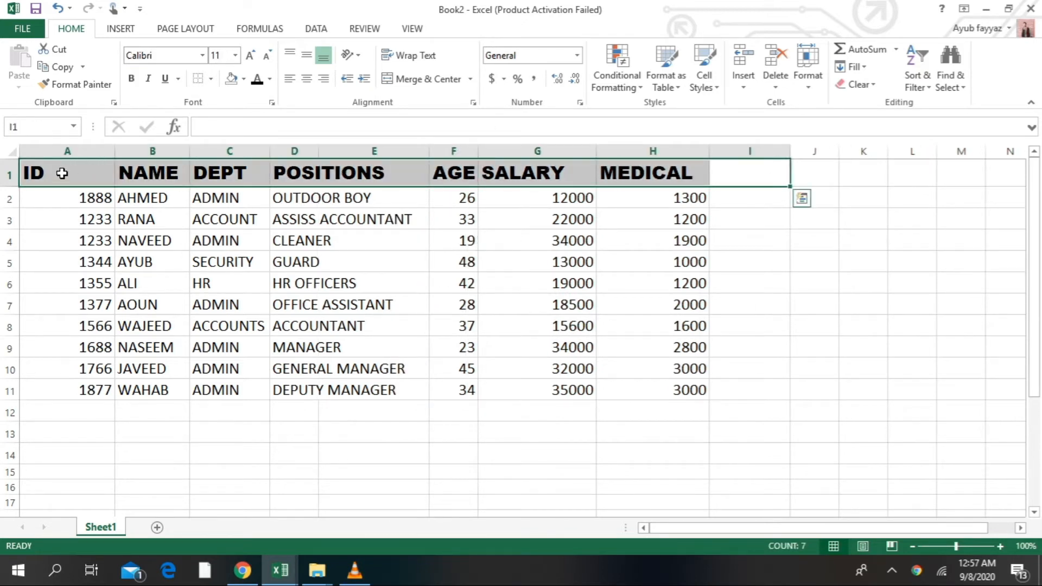
{"action": "left_click", "coordinate": [244, 79]}
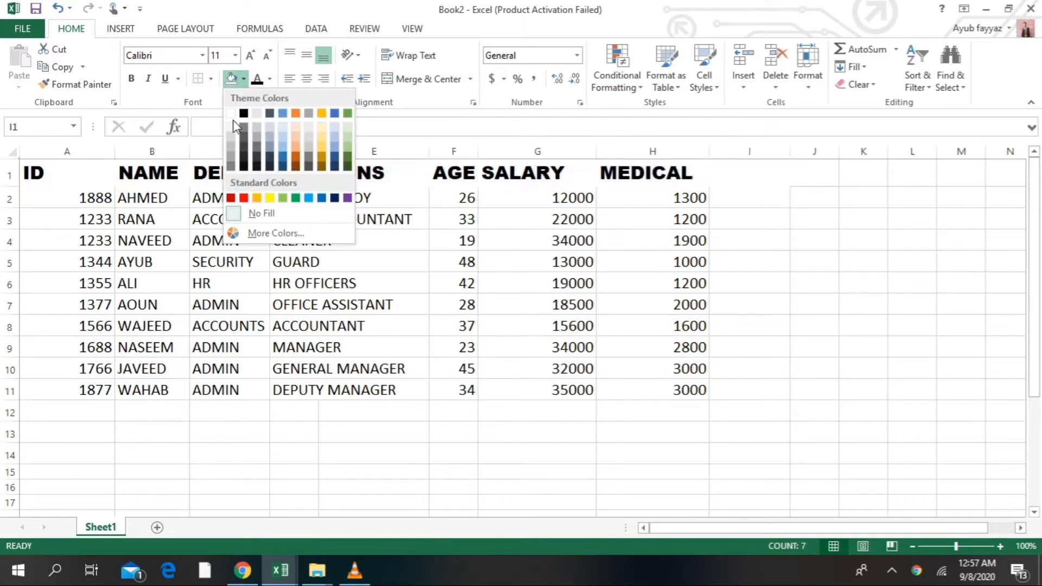
{"action": "left_click", "coordinate": [266, 198]}
{"action": "left_click", "coordinate": [765, 325]}
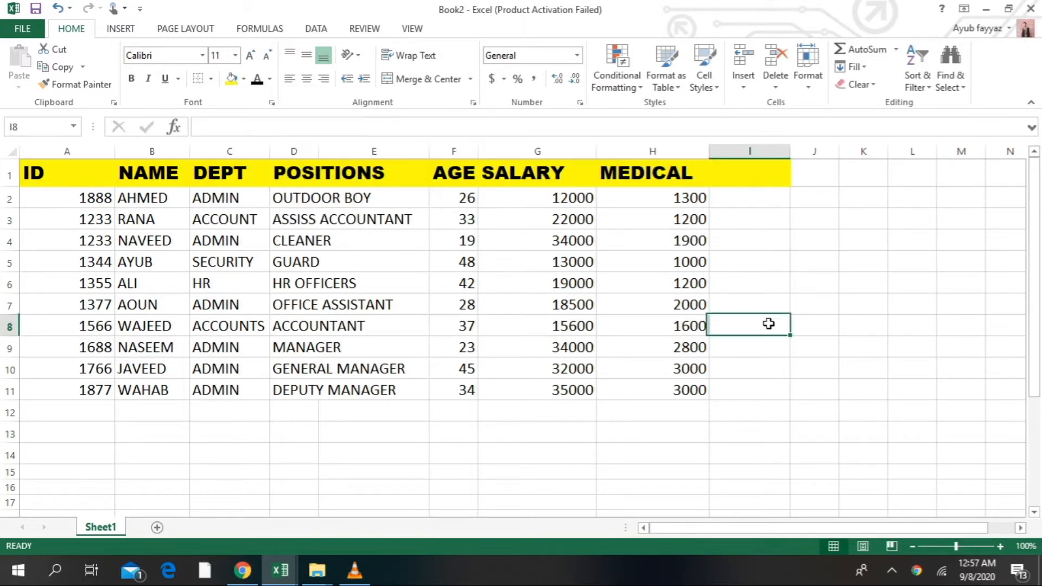
Fill the ID cells A2:A11 with the standard light green color
{"action": "left_click_drag", "start_coordinate": [56, 189], "coordinate": [47, 388]}
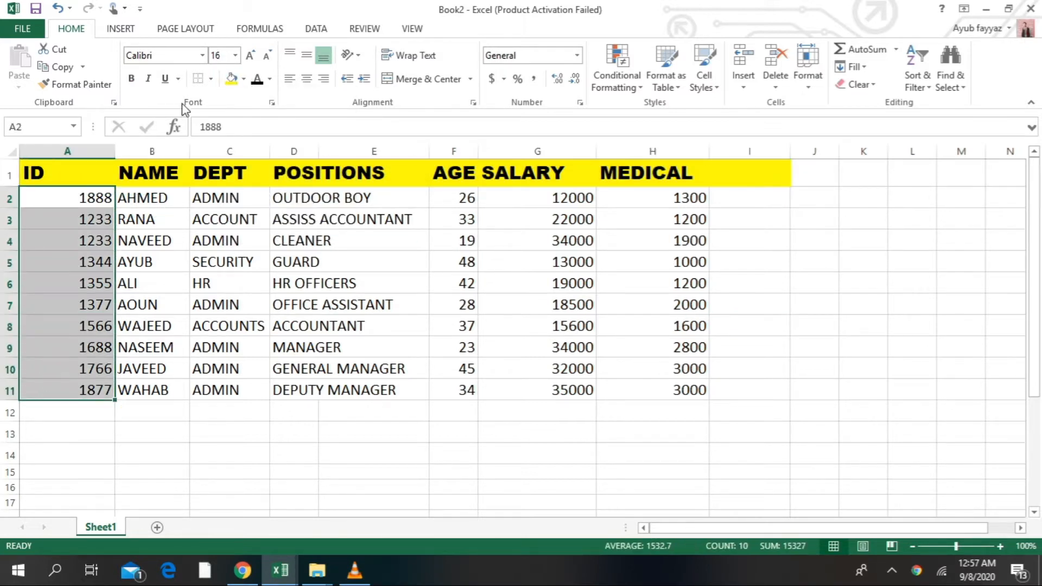
{"action": "left_click", "coordinate": [244, 78]}
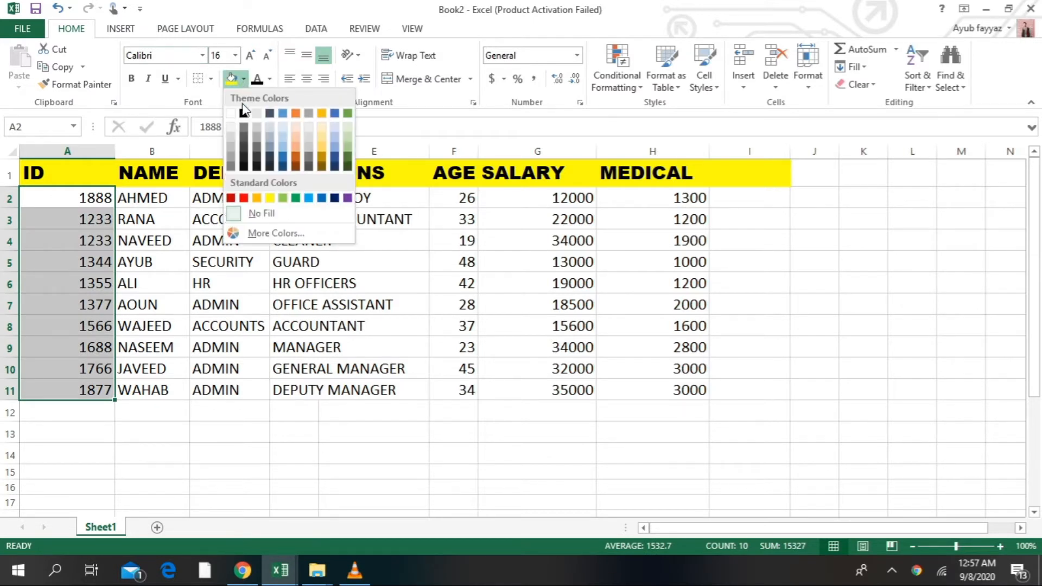
{"action": "left_click", "coordinate": [283, 198]}
Fill all the MEDICAL values in H2:H11 with the standard red color
{"action": "left_click_drag", "start_coordinate": [649, 200], "coordinate": [669, 378]}
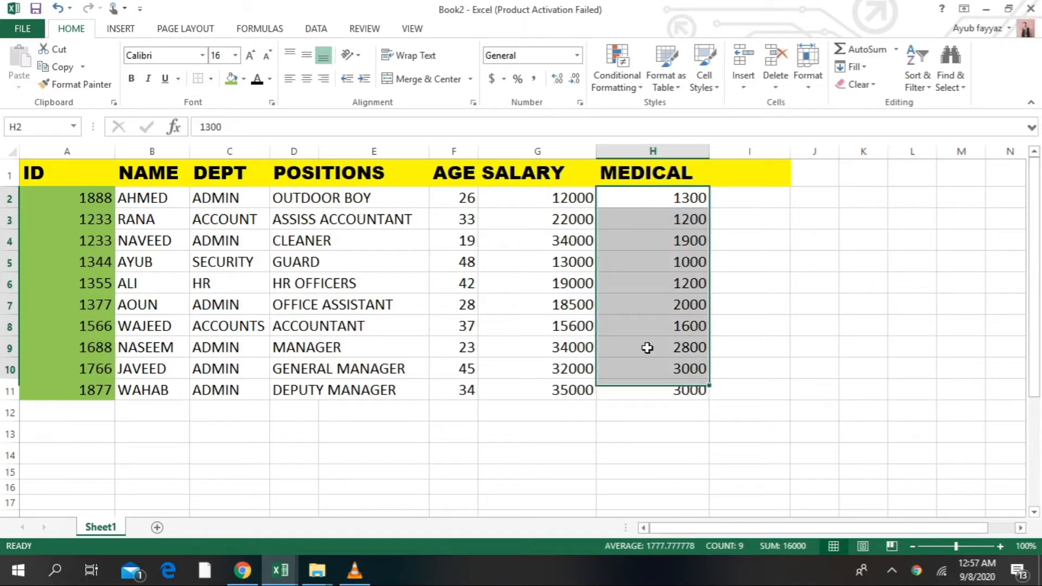
{"action": "left_click", "coordinate": [243, 80]}
{"action": "left_click", "coordinate": [244, 197]}
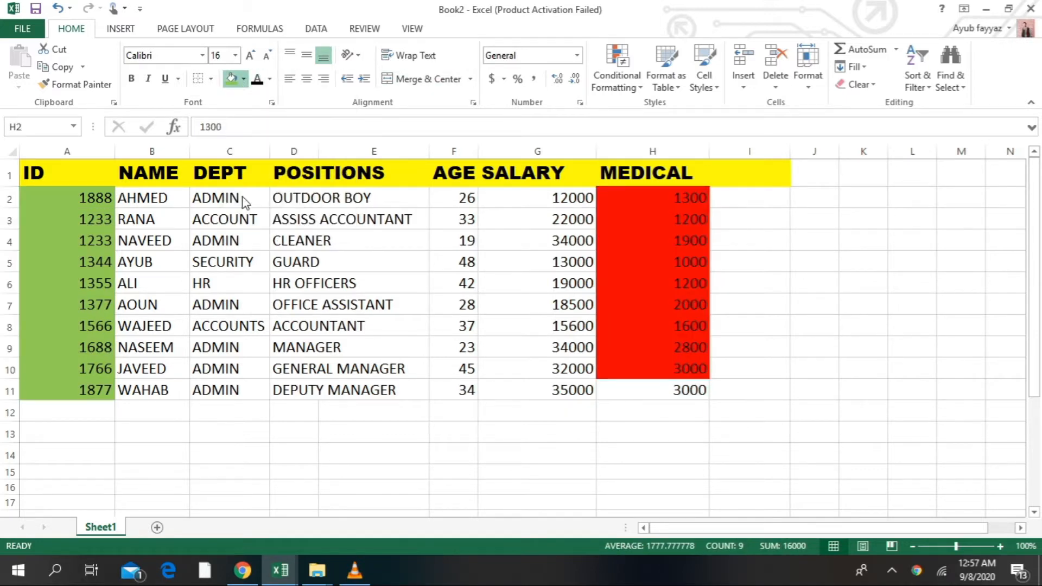
{"action": "left_click_drag", "start_coordinate": [716, 200], "coordinate": [645, 386]}
{"action": "left_click", "coordinate": [714, 215]}
{"action": "left_click_drag", "start_coordinate": [650, 198], "coordinate": [649, 387]}
{"action": "left_click", "coordinate": [232, 78]}
{"action": "left_click", "coordinate": [834, 236]}
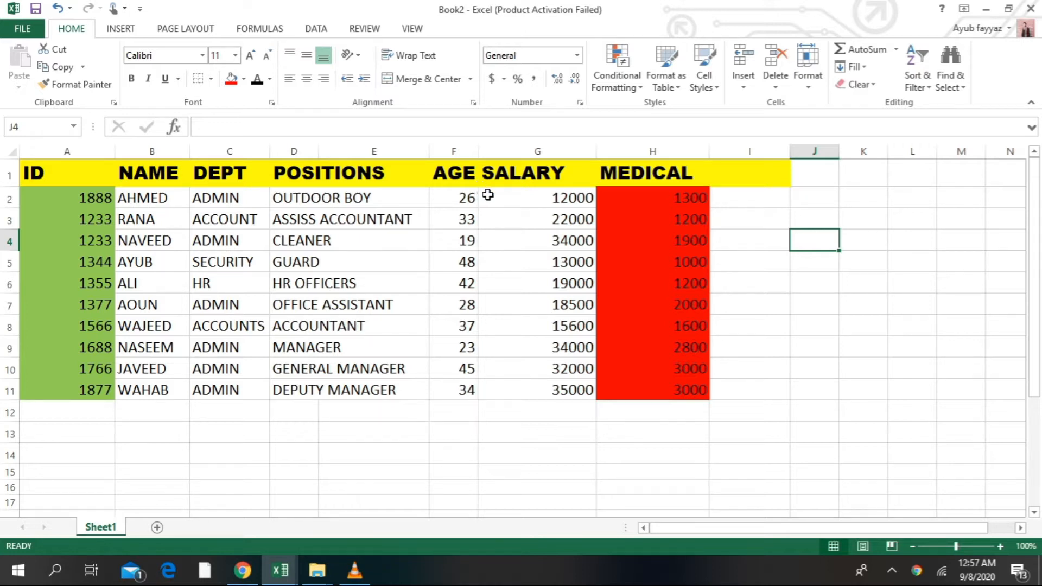
Apply data validation to the SALARY cells G2:G11, allowing only whole numbers greater than a minimum of 1000
{"action": "left_click_drag", "start_coordinate": [503, 198], "coordinate": [500, 389]}
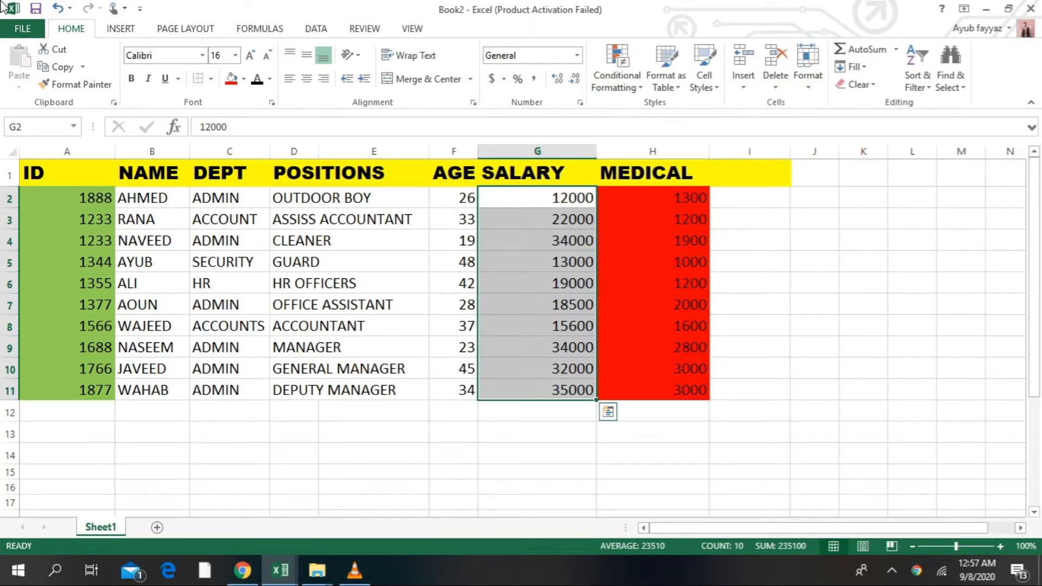
{"action": "left_click", "coordinate": [317, 29]}
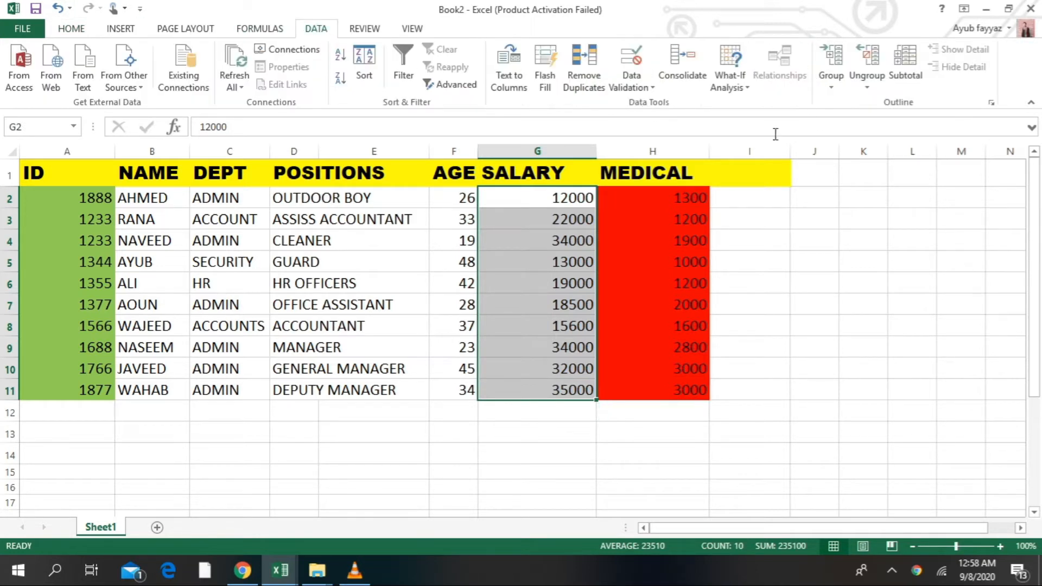
{"action": "left_click_drag", "start_coordinate": [537, 202], "coordinate": [526, 375]}
{"action": "left_click", "coordinate": [613, 91]}
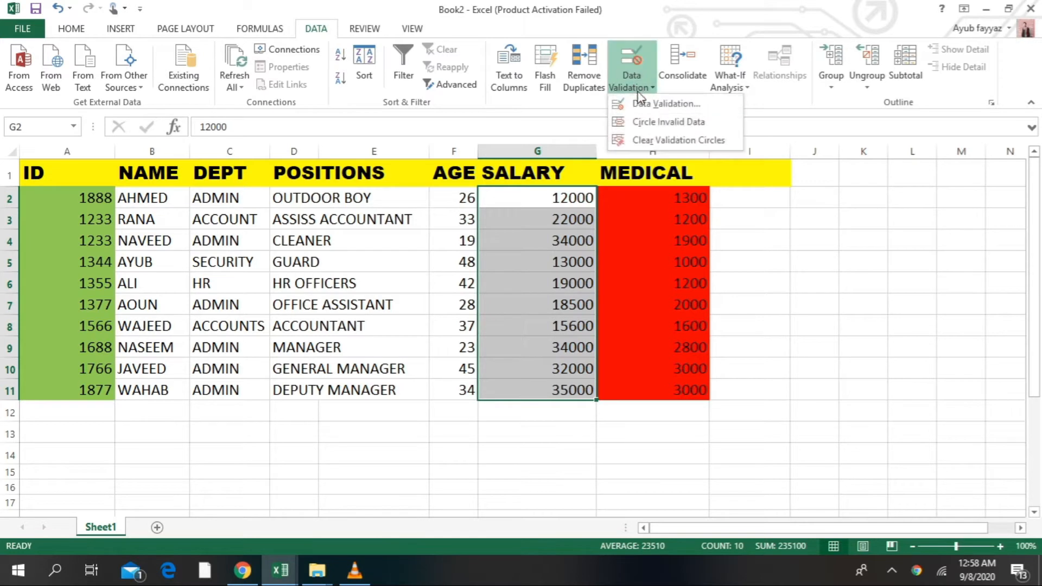
{"action": "left_click", "coordinate": [649, 109]}
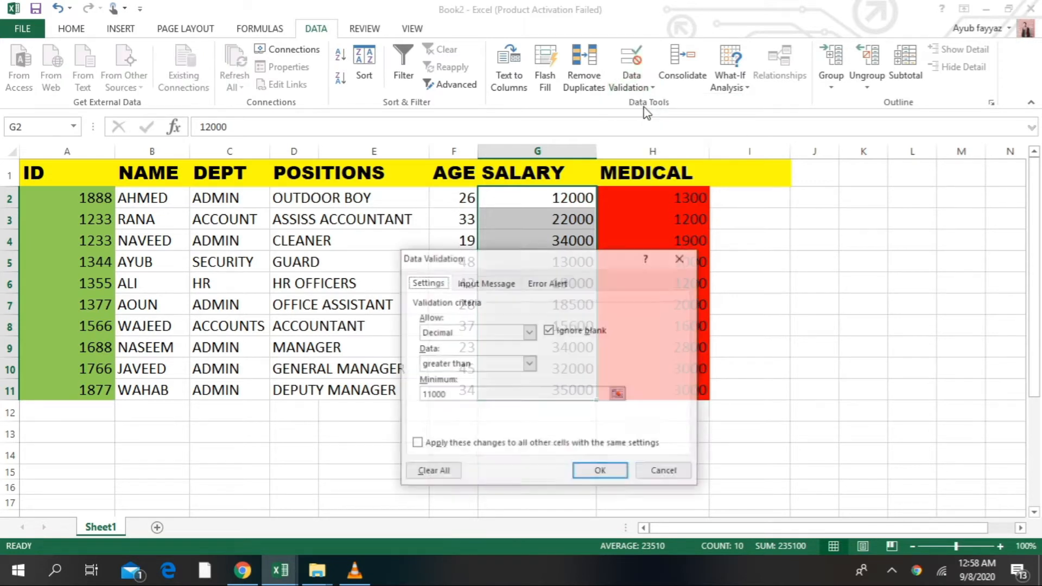
{"action": "left_click", "coordinate": [529, 332]}
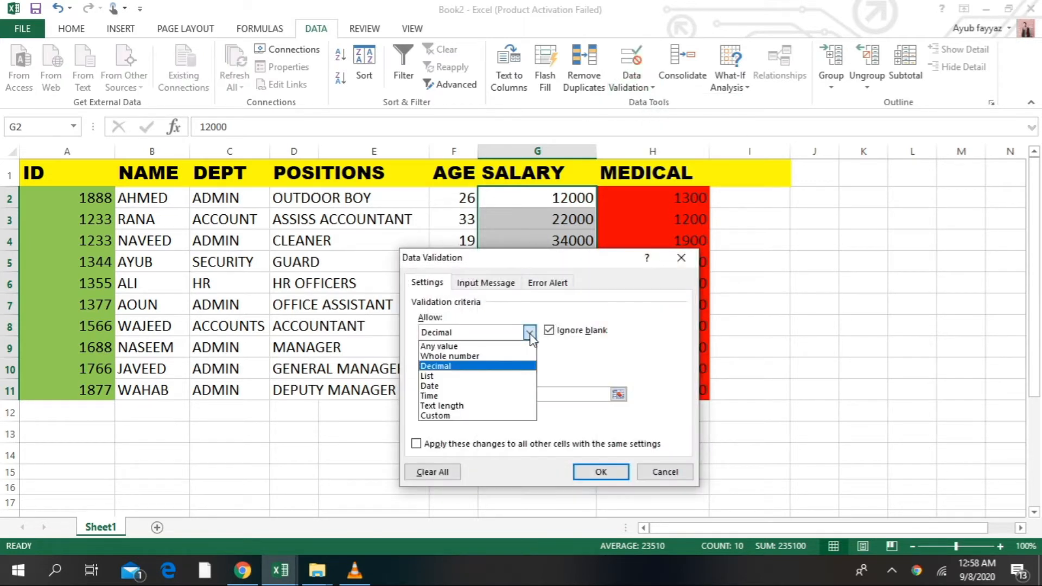
{"action": "left_click", "coordinate": [495, 356]}
{"action": "left_click", "coordinate": [530, 365]}
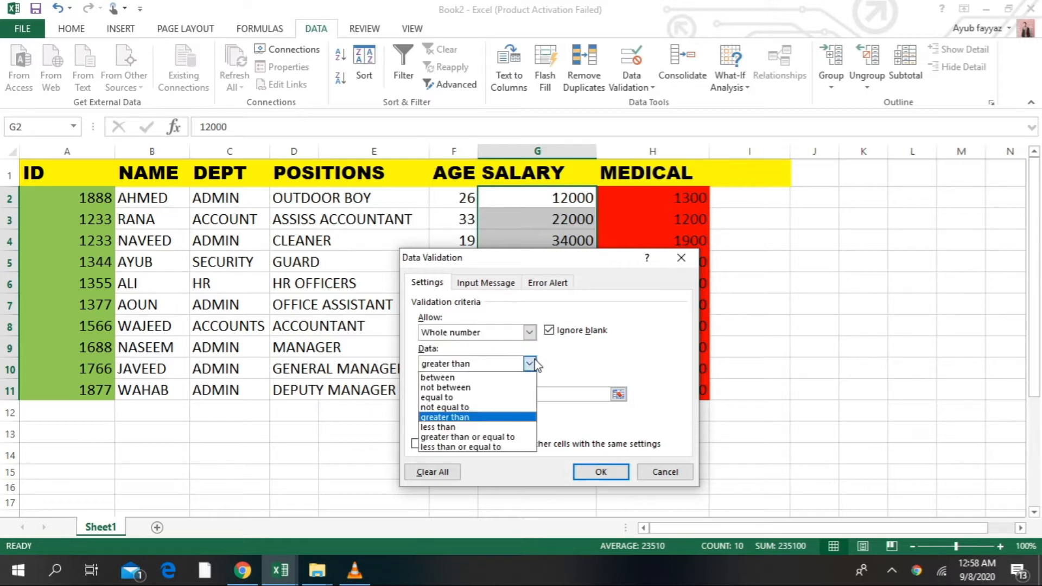
{"action": "left_click", "coordinate": [498, 418]}
{"action": "left_click", "coordinate": [468, 397]}
{"action": "double_click", "coordinate": [443, 398]}
{"action": "type", "text": "1000"}
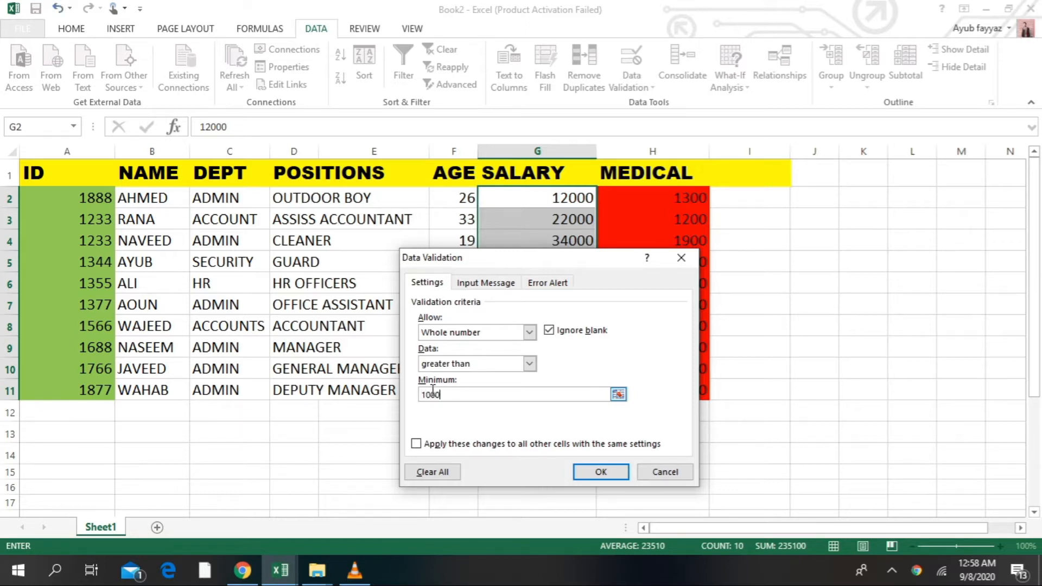
{"action": "left_click", "coordinate": [601, 471]}
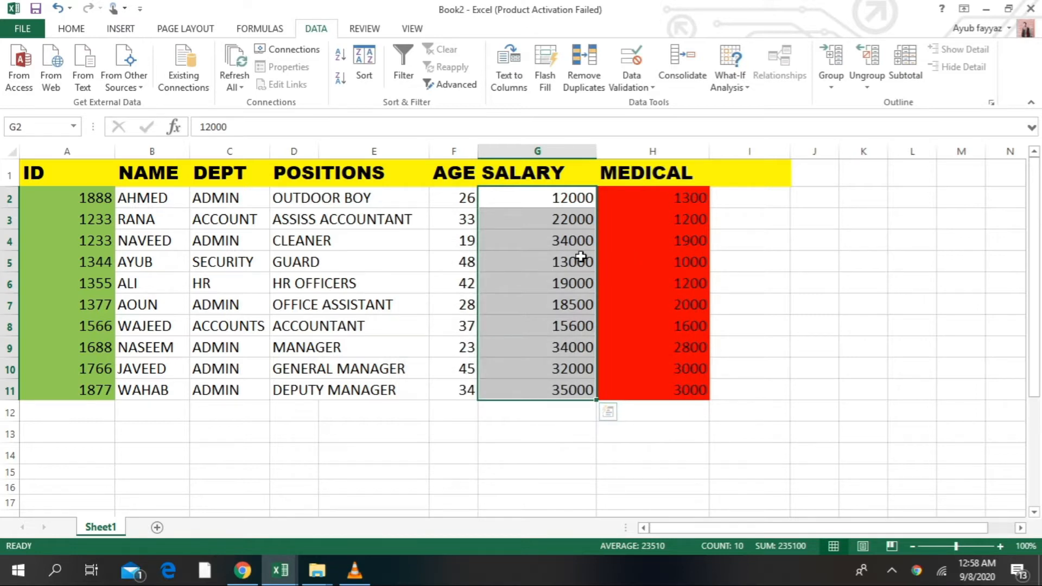
Test the salary validation by trying to enter 9000 in cell G4, and cancel the entry
{"action": "left_click", "coordinate": [567, 247]}
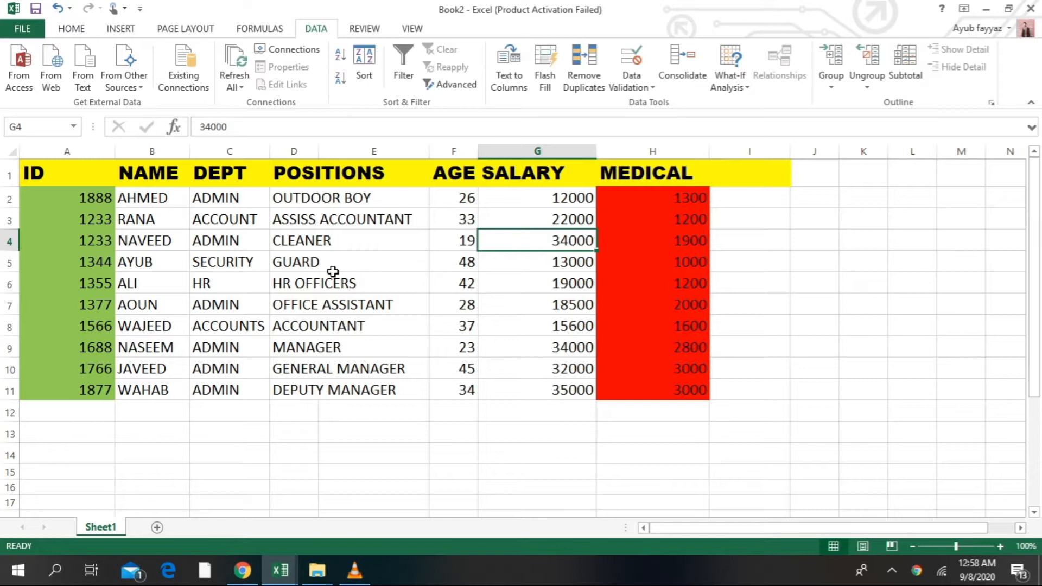
{"action": "left_click", "coordinate": [150, 243]}
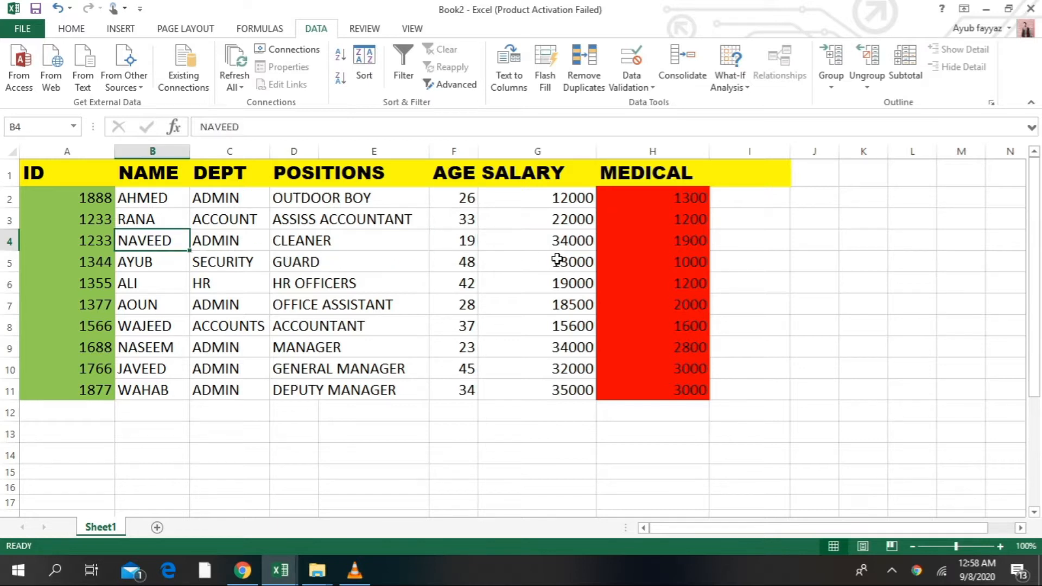
{"action": "left_click", "coordinate": [537, 247]}
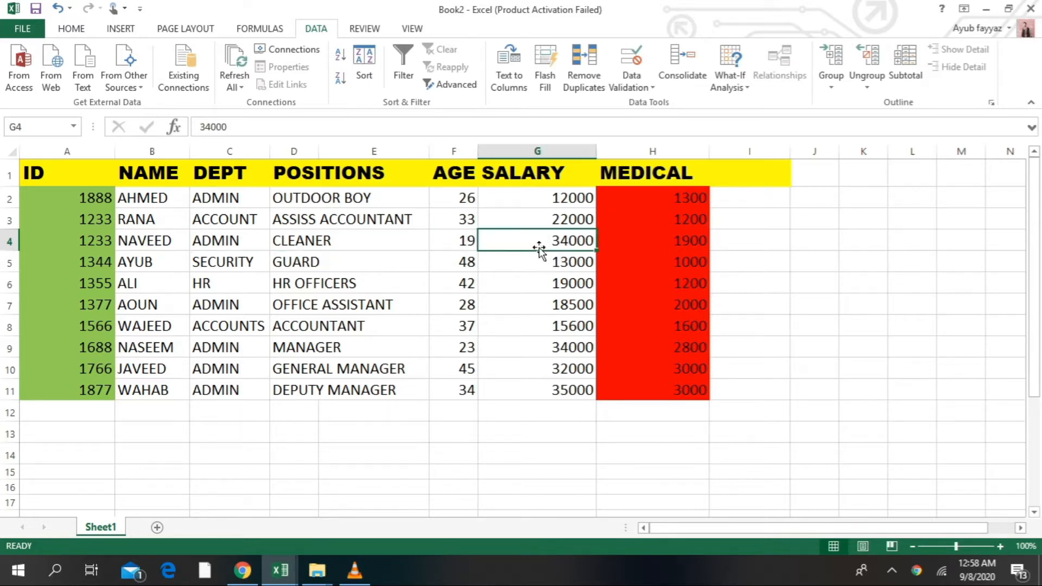
{"action": "left_click_drag", "start_coordinate": [165, 241], "coordinate": [540, 242]}
{"action": "left_click", "coordinate": [542, 244]}
{"action": "type", "text": "90"}
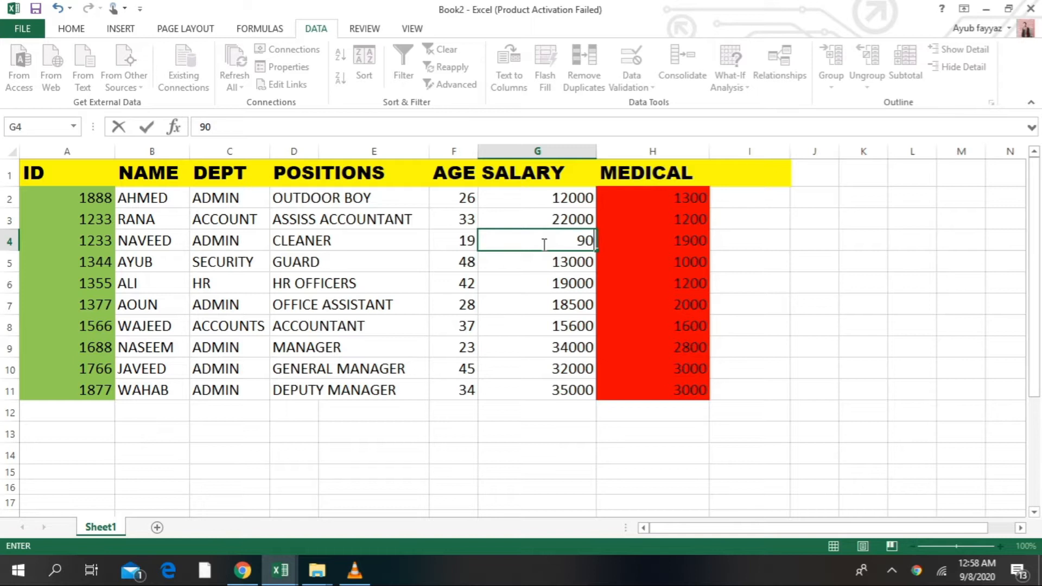
{"action": "key", "text": "Return"}
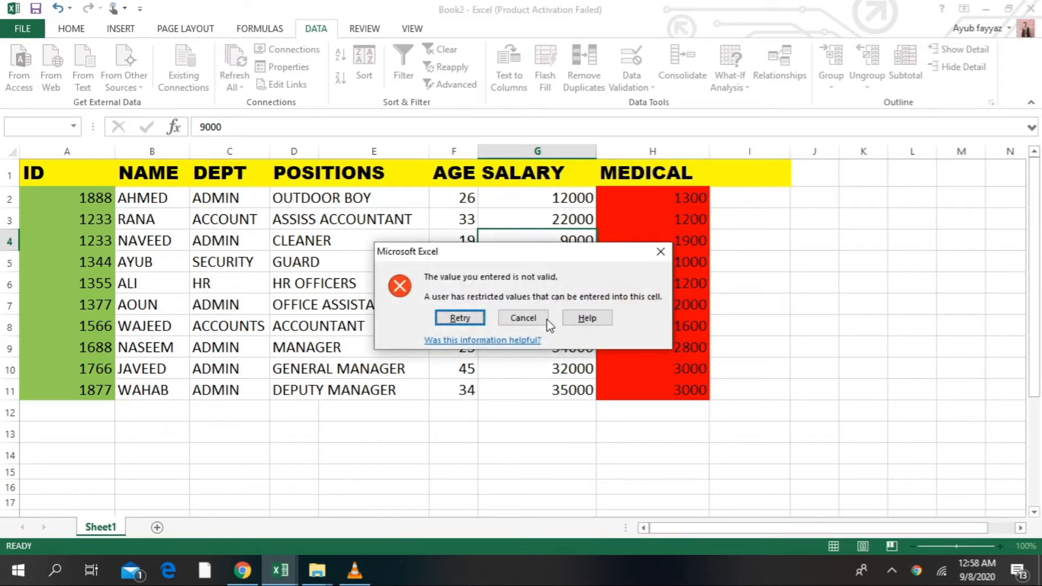
{"action": "left_click", "coordinate": [523, 320]}
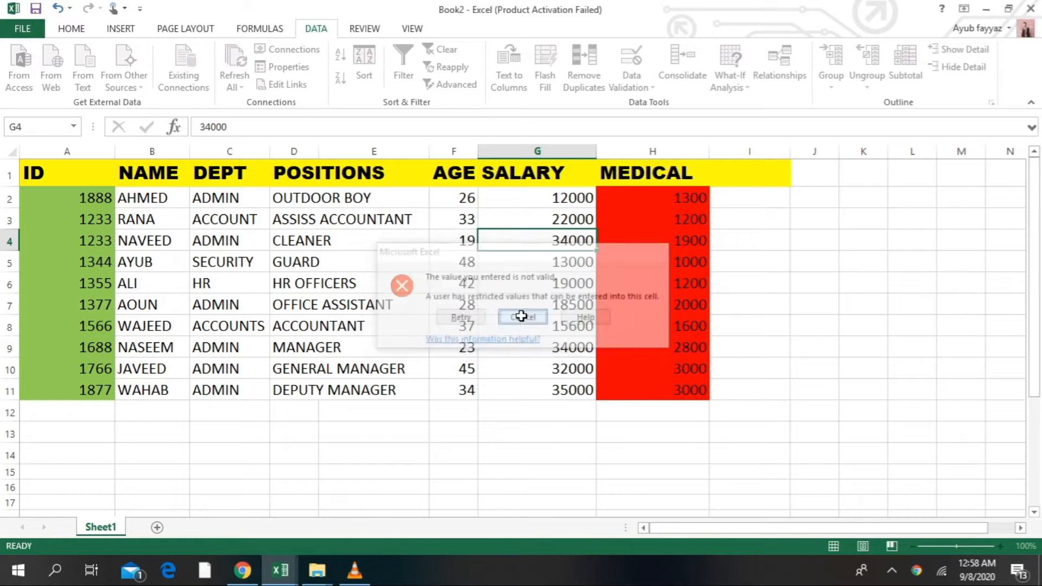
Set the office assistant's salary in cell G7 to 19000
{"action": "left_click", "coordinate": [551, 312]}
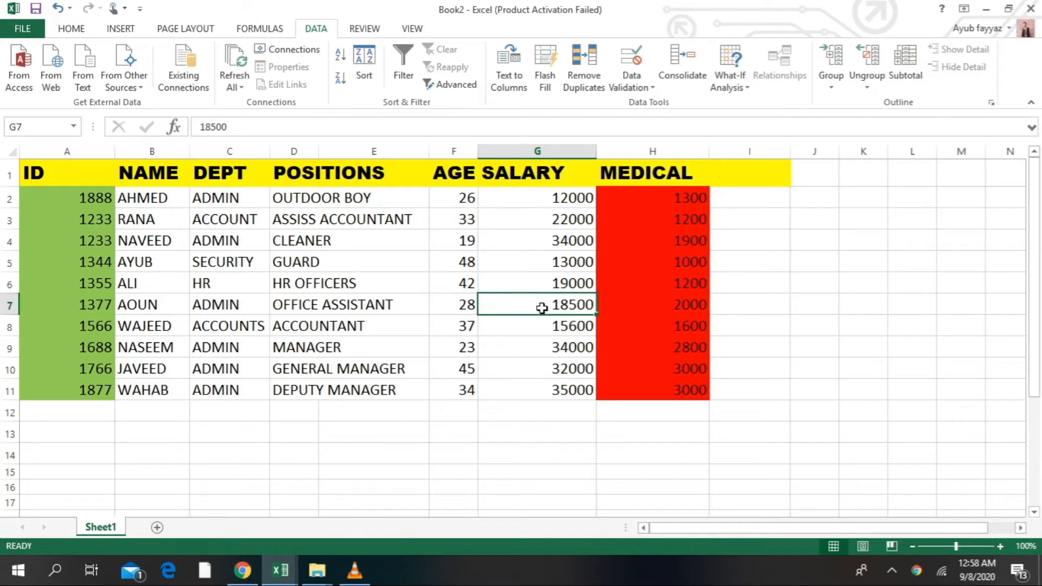
{"action": "type", "text": "1"}
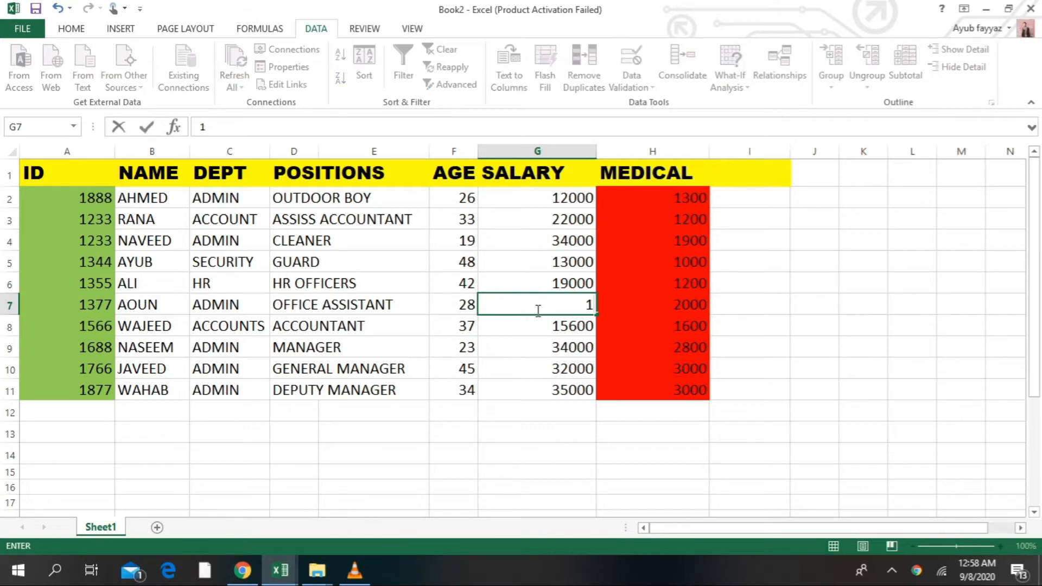
{"action": "type", "text": "9000"}
{"action": "key", "text": "Return"}
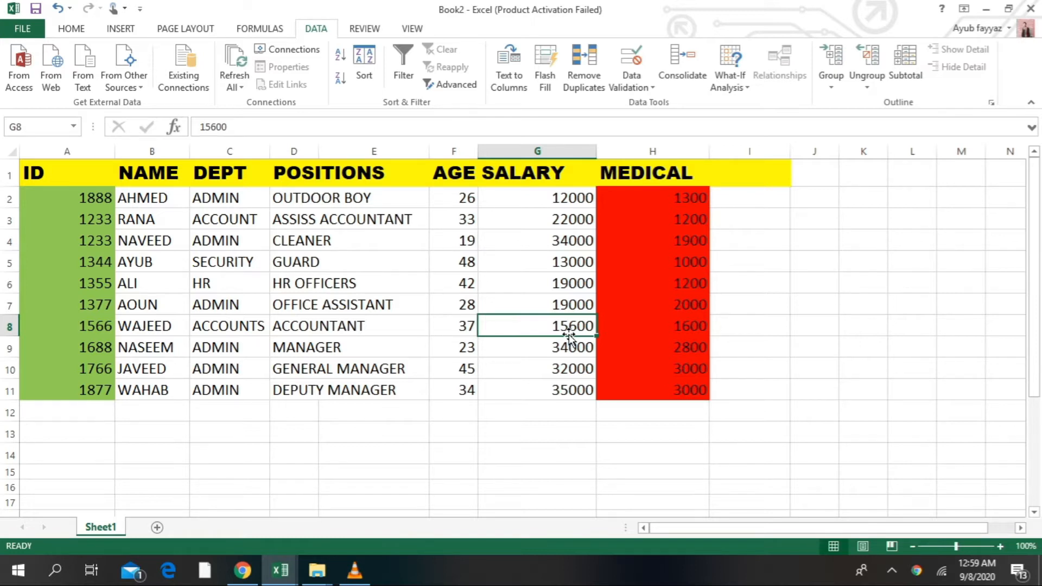
Test the salary validation by trying to enter 8000 in cell G8, and cancel the entry
{"action": "type", "text": "8000"}
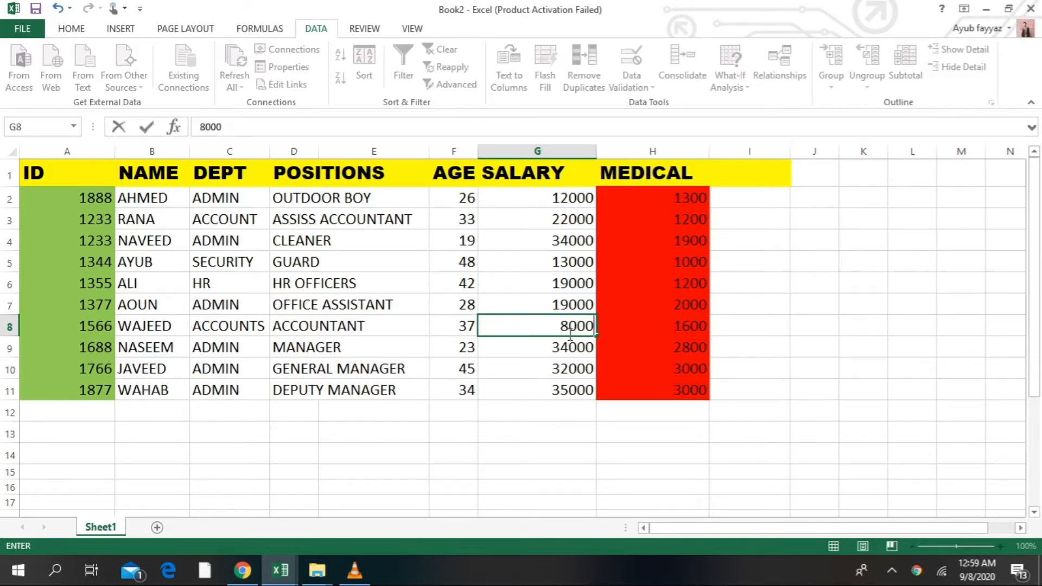
{"action": "key", "text": "Return"}
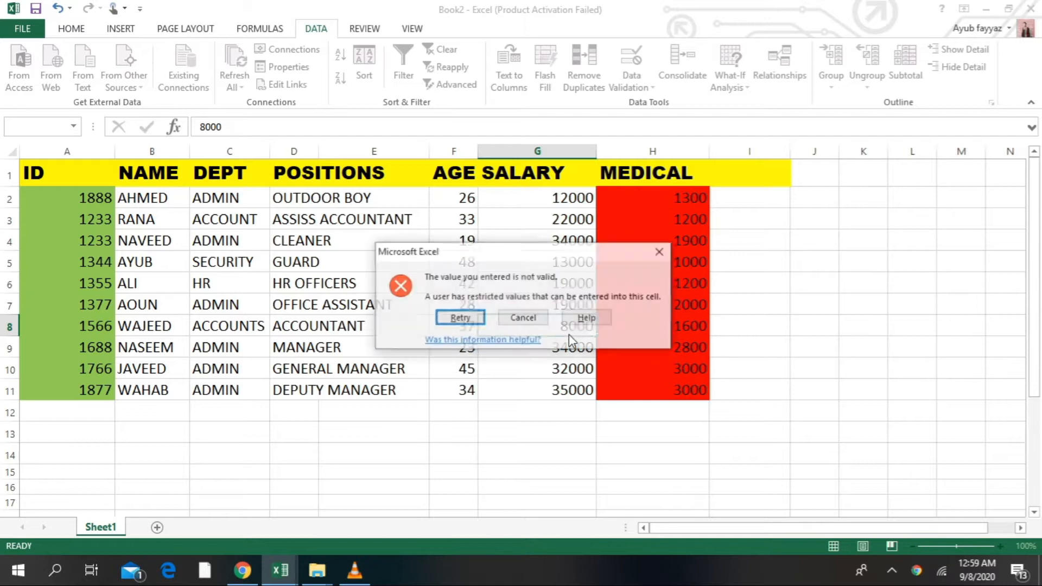
{"action": "left_click", "coordinate": [530, 320]}
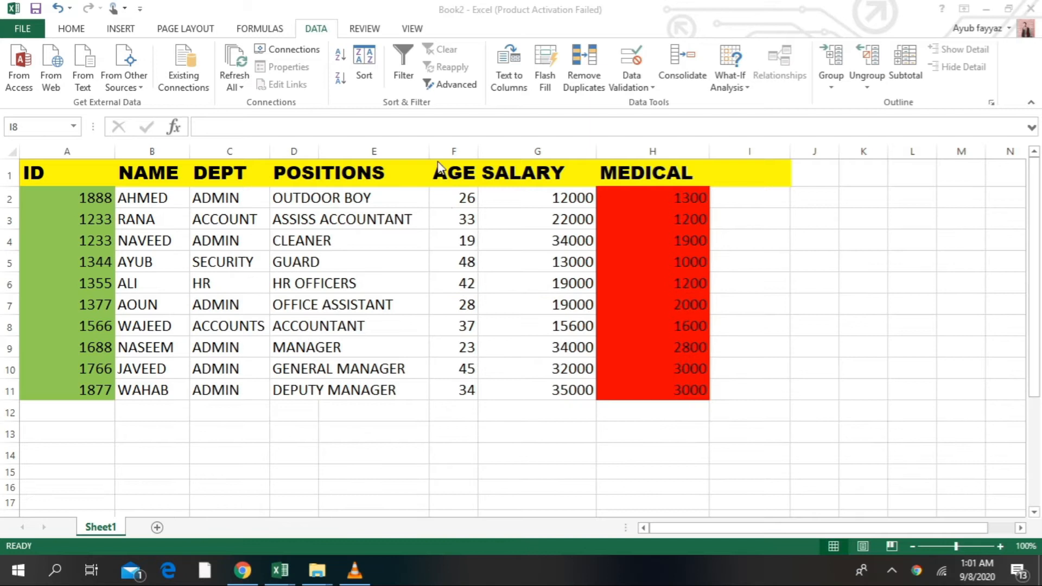
Apply data validation to the AGE cells F2:F11, allowing only whole numbers between a minimum of 18 and a maximum of 50
{"action": "left_click", "coordinate": [447, 196]}
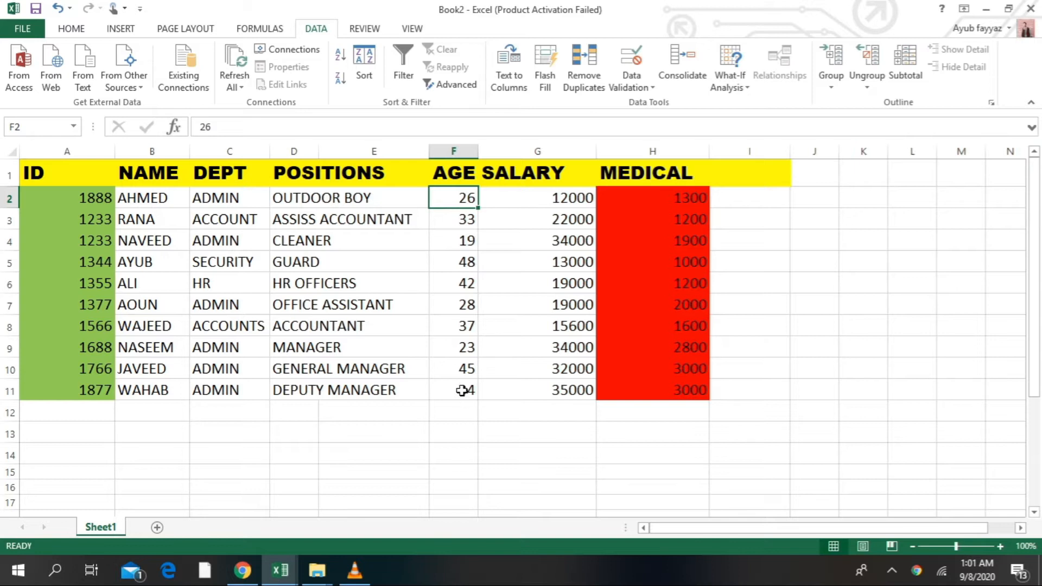
{"action": "left_click_drag", "start_coordinate": [436, 196], "coordinate": [448, 385]}
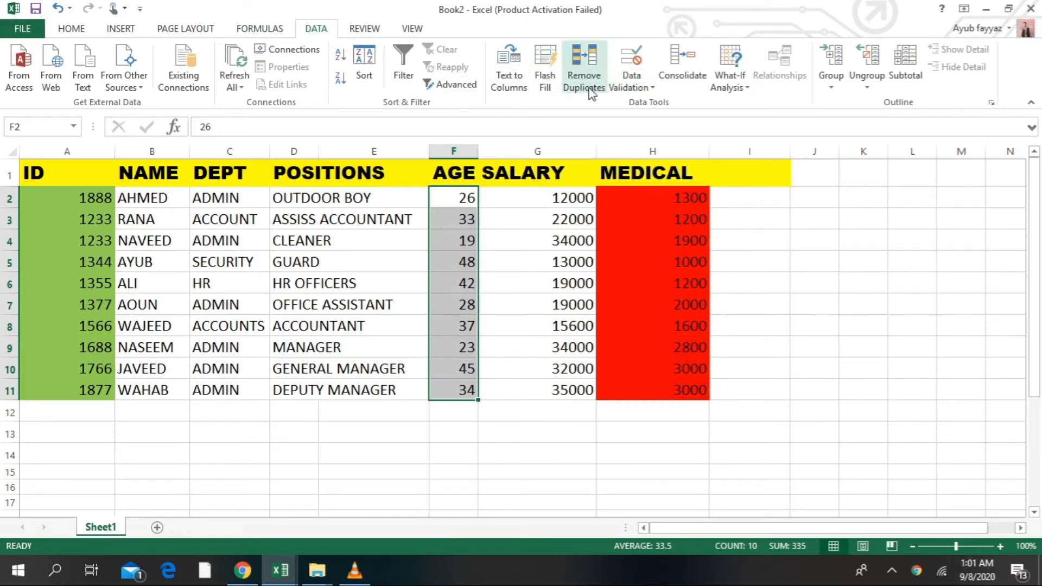
{"action": "left_click", "coordinate": [625, 88]}
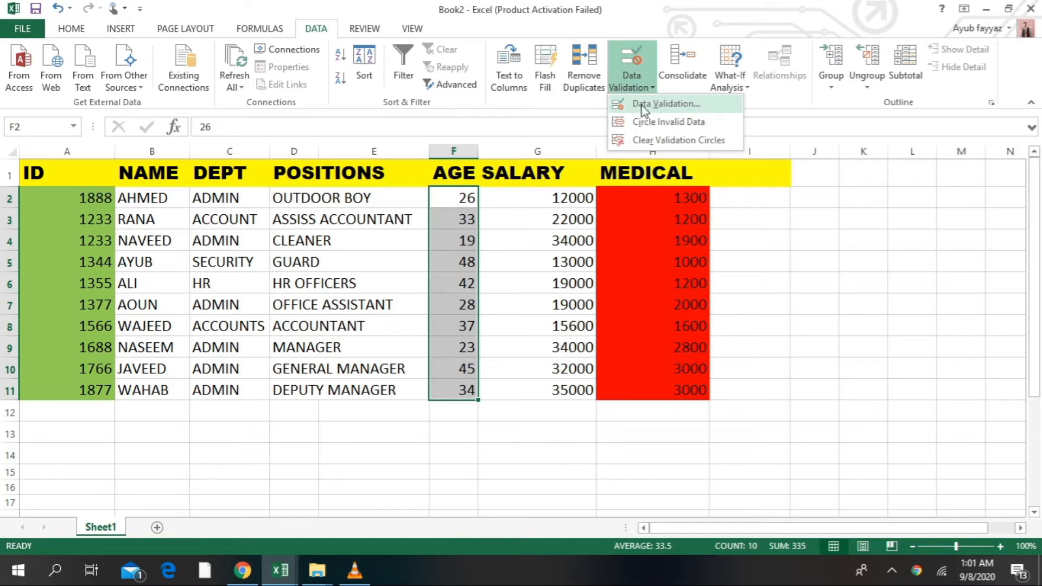
{"action": "left_click", "coordinate": [643, 105]}
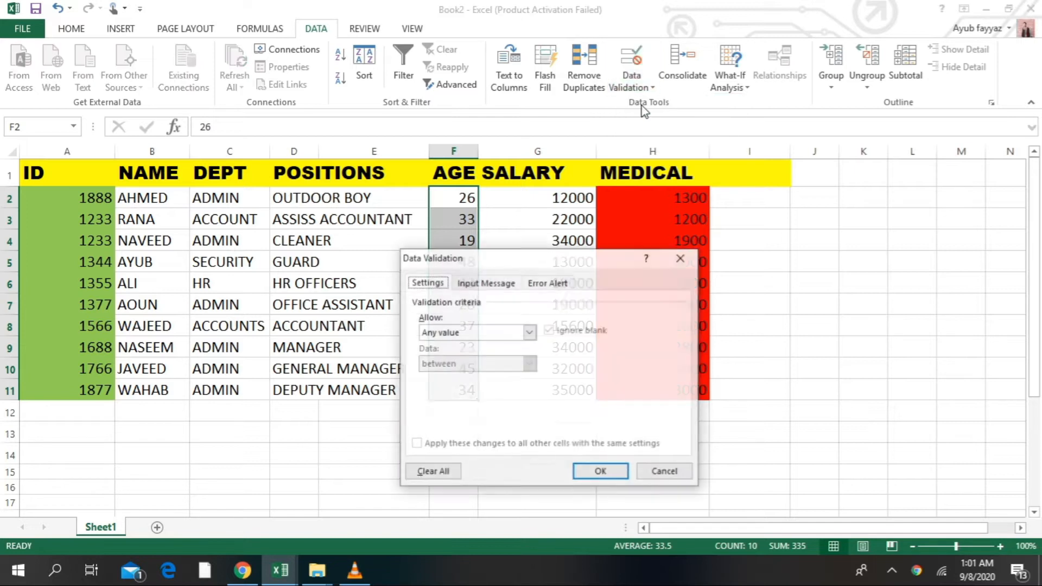
{"action": "left_click", "coordinate": [529, 332]}
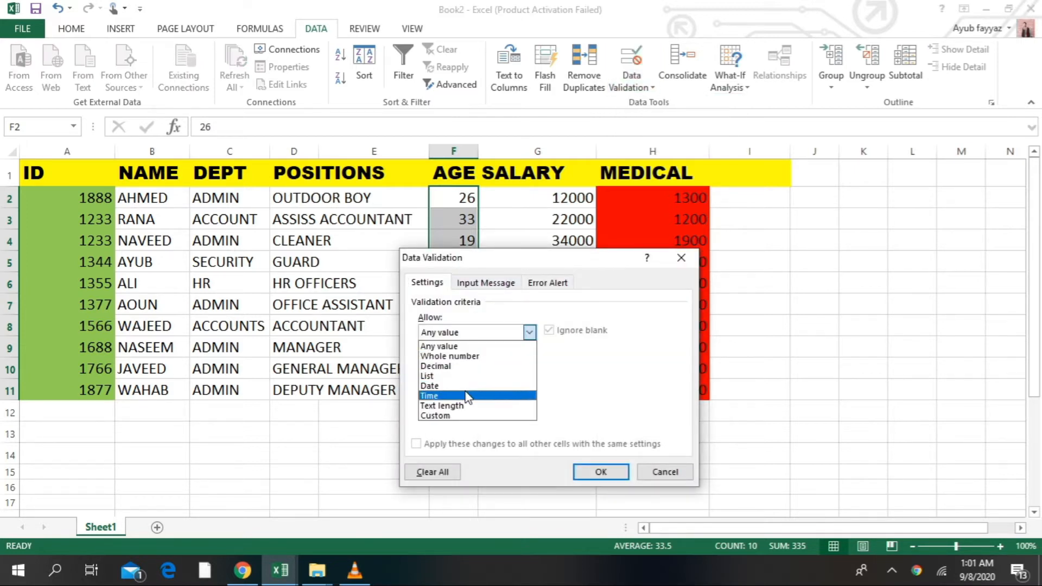
{"action": "left_click", "coordinate": [467, 358]}
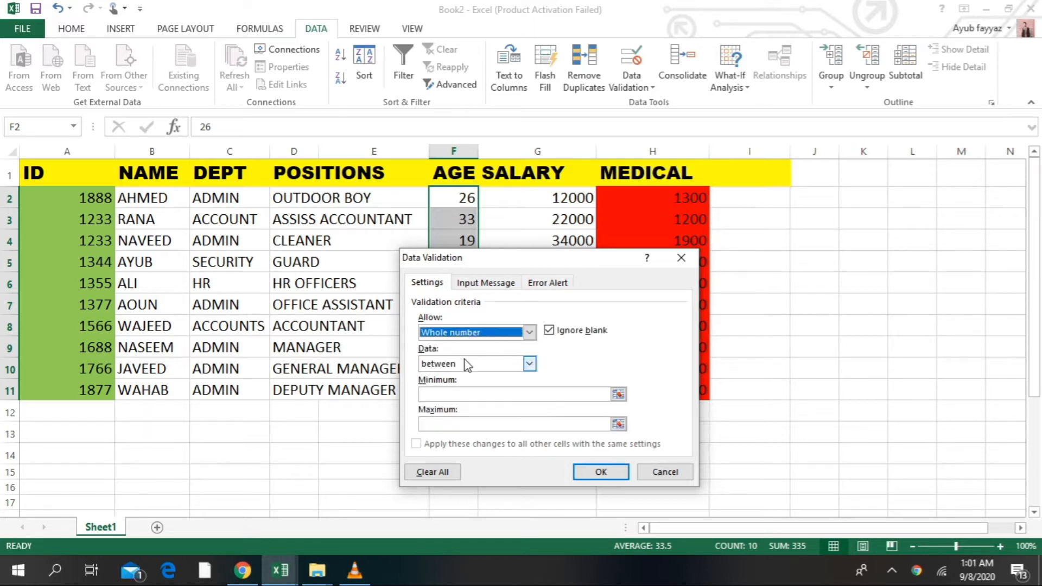
{"action": "left_click", "coordinate": [528, 363]}
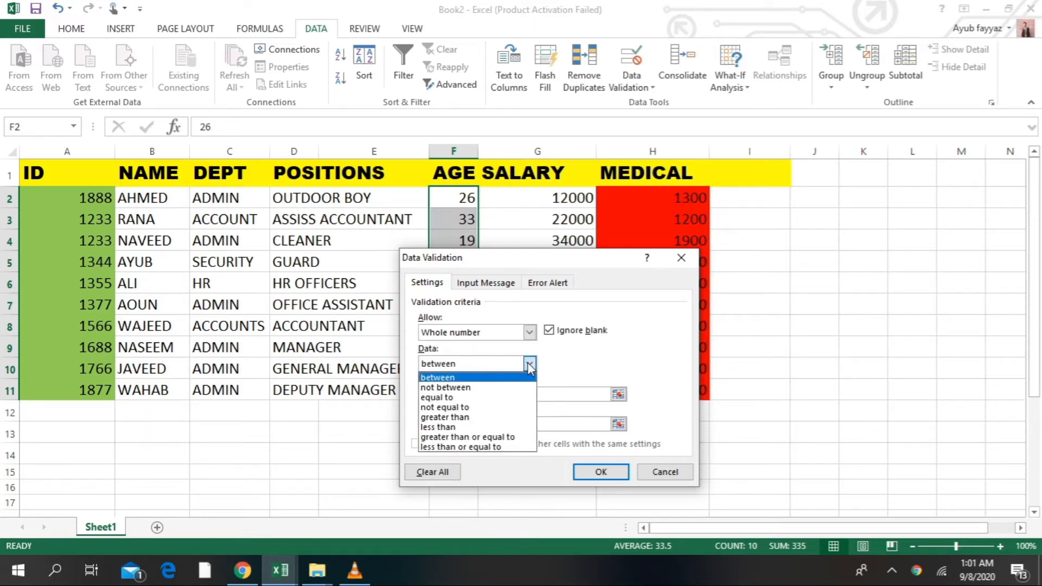
{"action": "left_click", "coordinate": [498, 375]}
{"action": "left_click", "coordinate": [498, 393]}
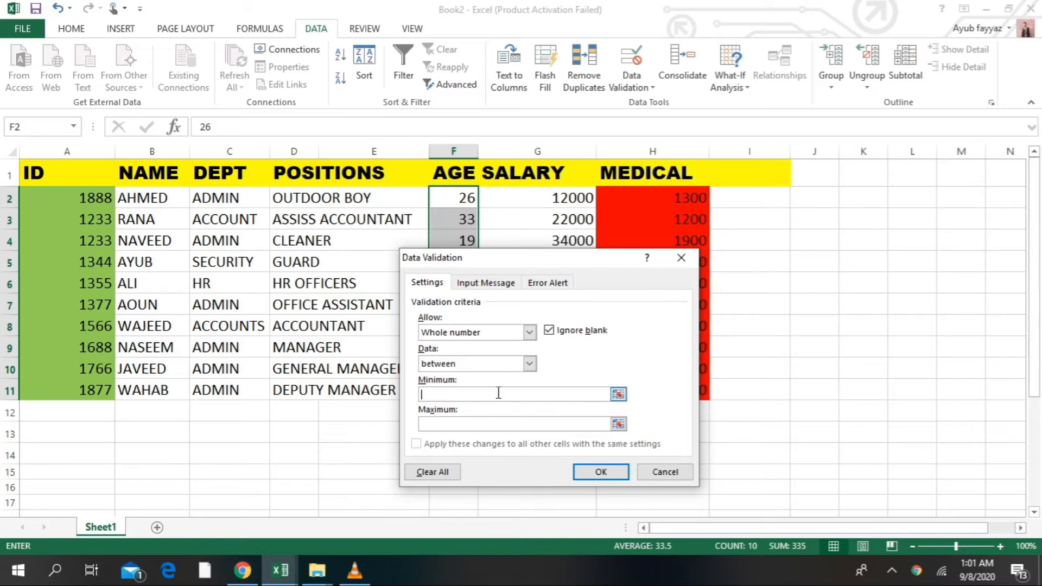
{"action": "type", "text": "18"}
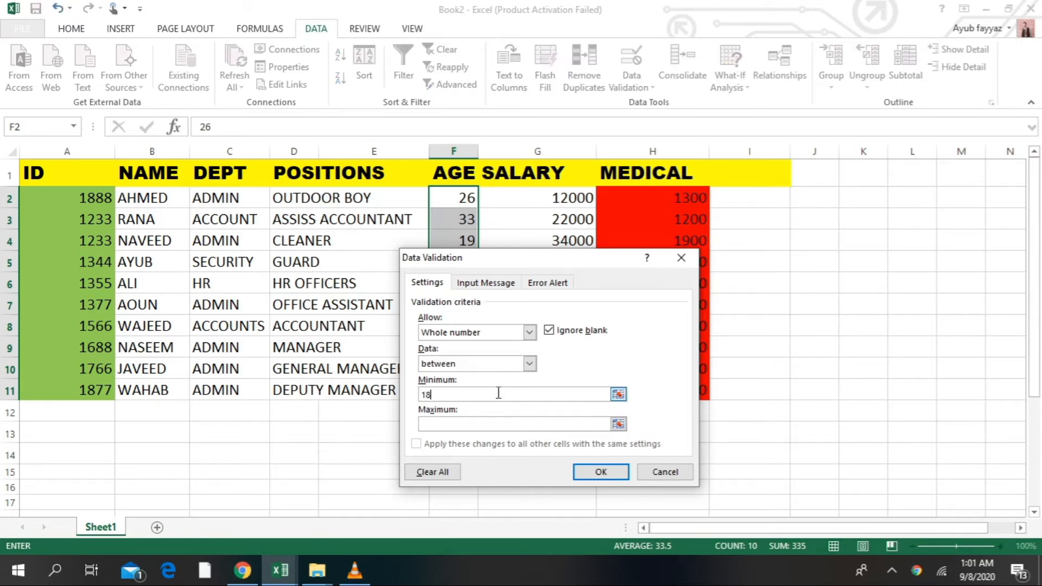
{"action": "left_click", "coordinate": [474, 424]}
{"action": "type", "text": "5"}
{"action": "left_click", "coordinate": [602, 472]}
Set the general manager's age in cell F10 to 50
{"action": "left_click_drag", "start_coordinate": [446, 202], "coordinate": [460, 392]}
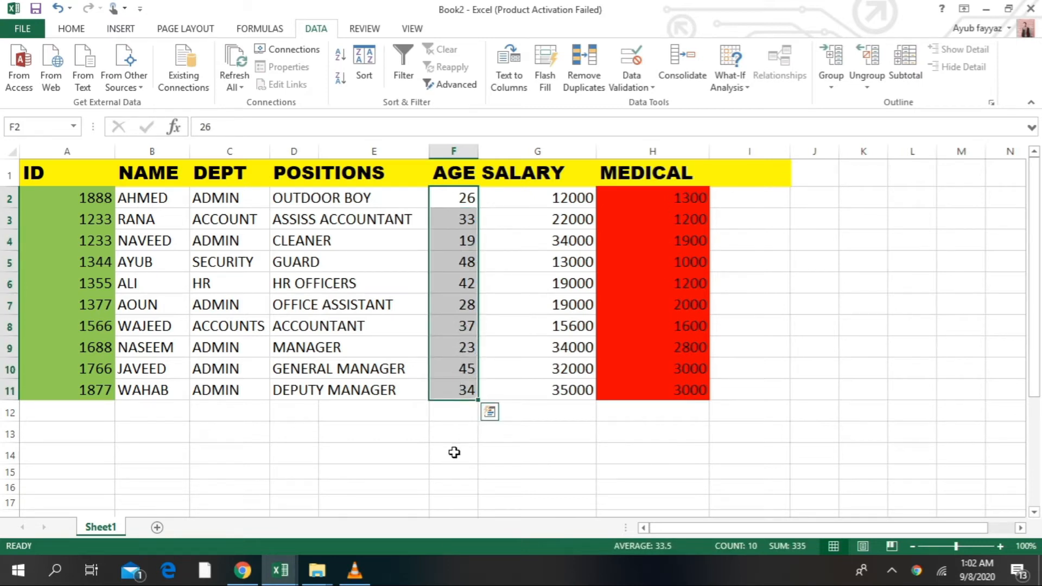
{"action": "left_click", "coordinate": [456, 450]}
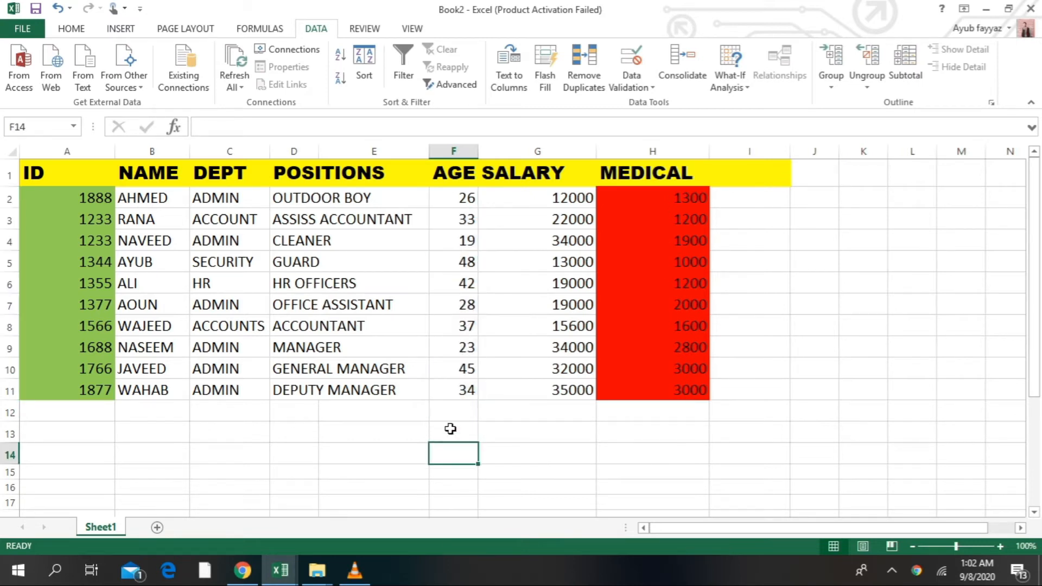
{"action": "left_click", "coordinate": [453, 372]}
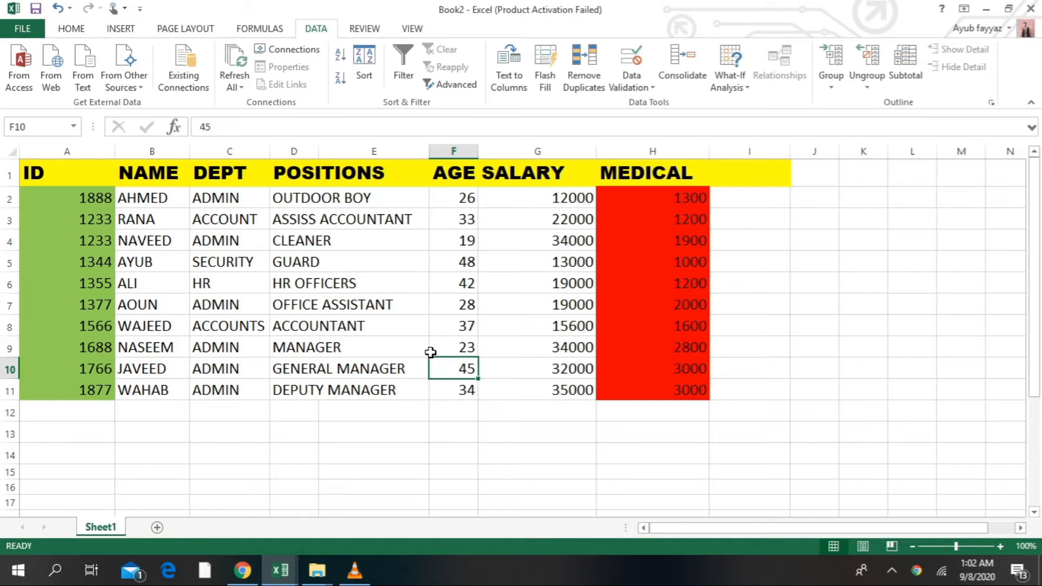
{"action": "type", "text": "50"}
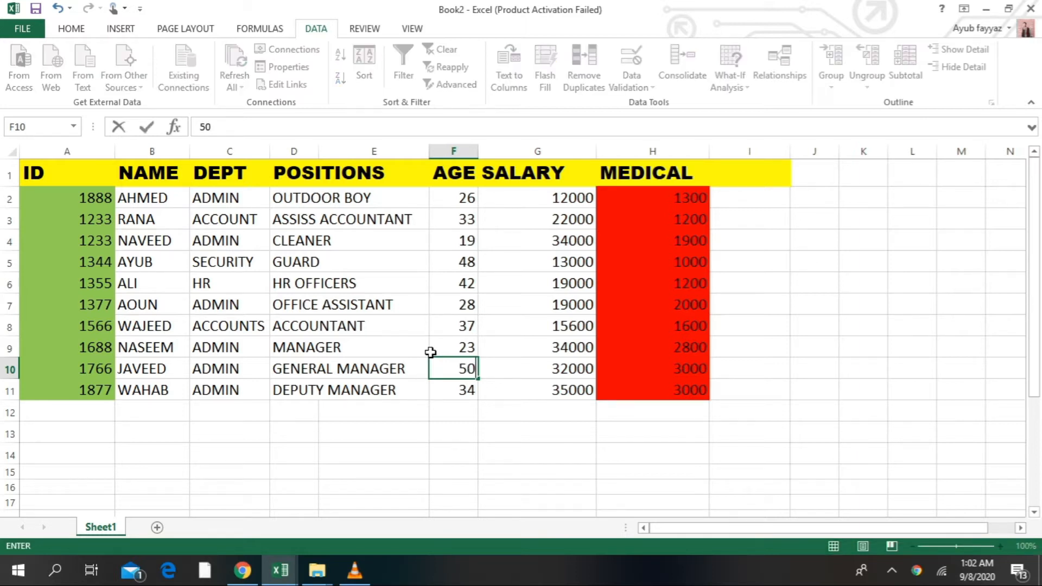
{"action": "key", "text": "Return"}
Test the upper age limit by trying to enter 51 in cell F10, and cancel the entry
{"action": "key", "text": "Up"}
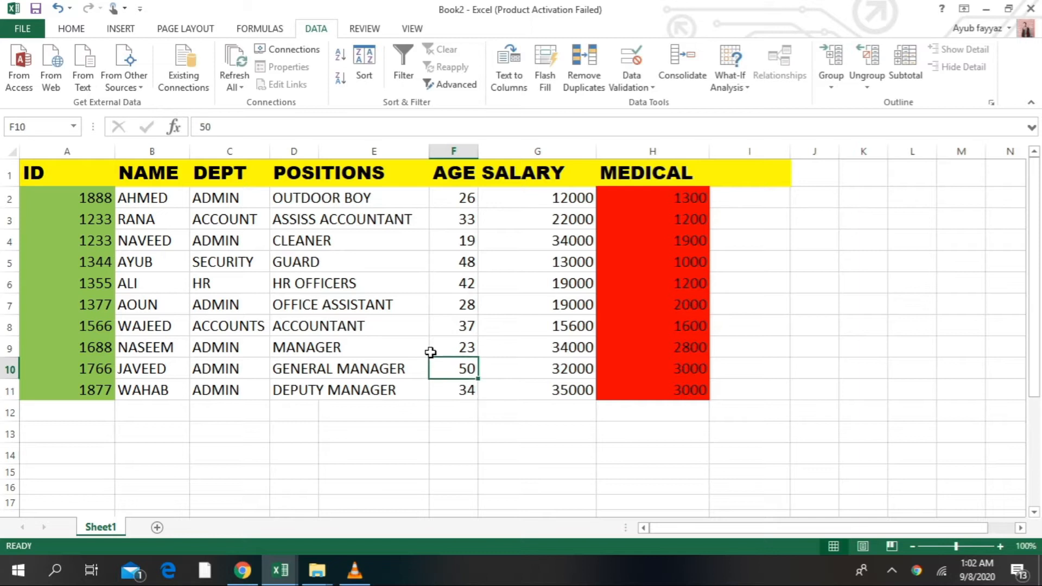
{"action": "type", "text": "51"}
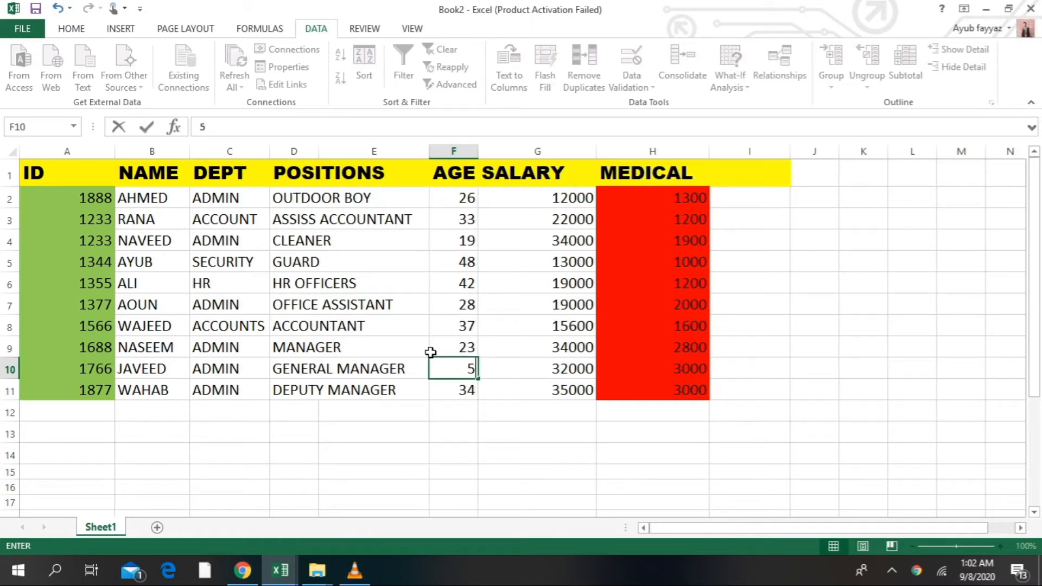
{"action": "key", "text": "Return"}
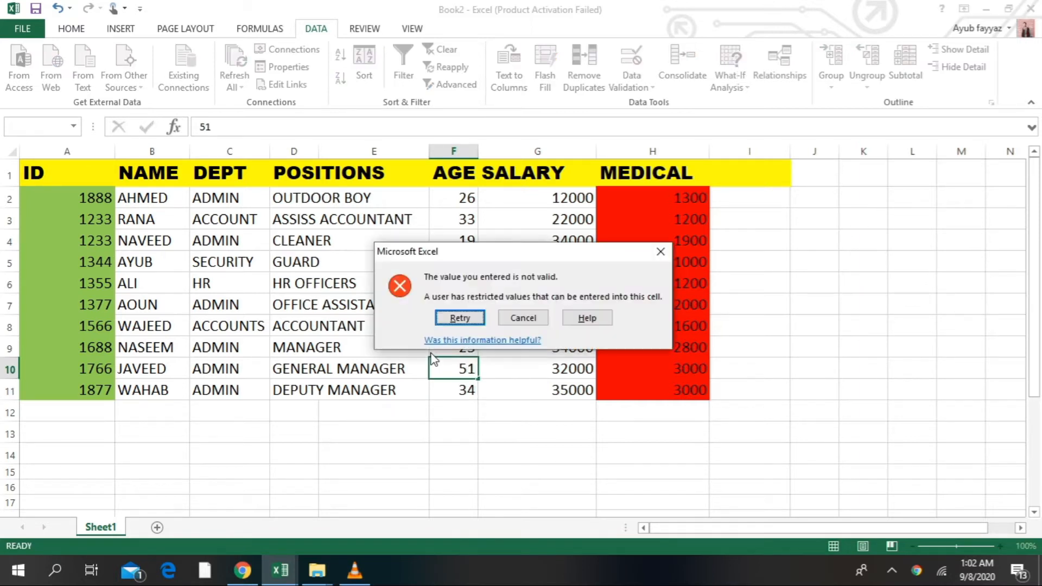
{"action": "left_click", "coordinate": [534, 319]}
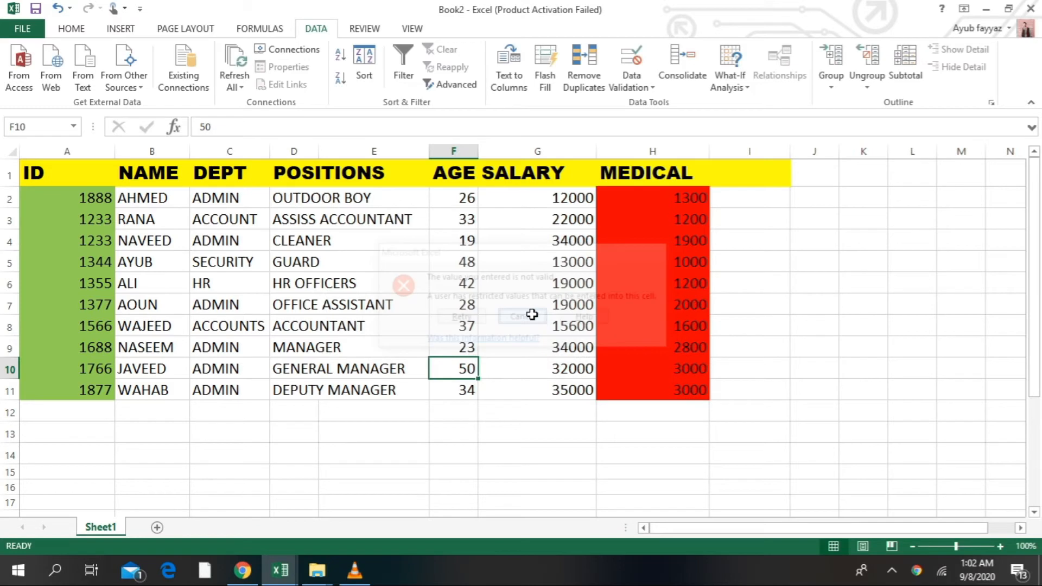
Test the lower age limit by trying to enter 17 in cell F4, and cancel the entry
{"action": "left_click", "coordinate": [460, 241]}
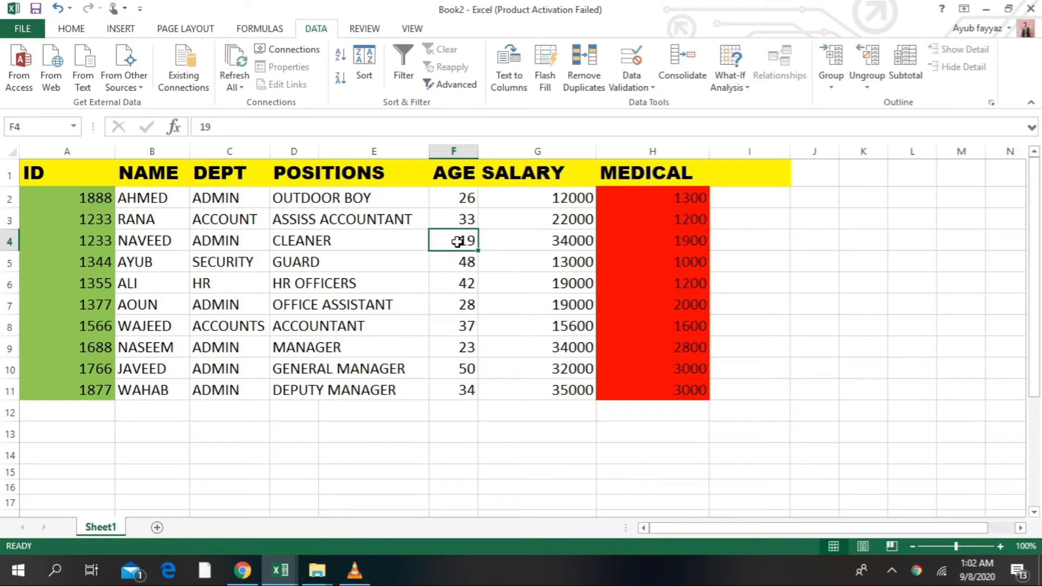
{"action": "type", "text": "17"}
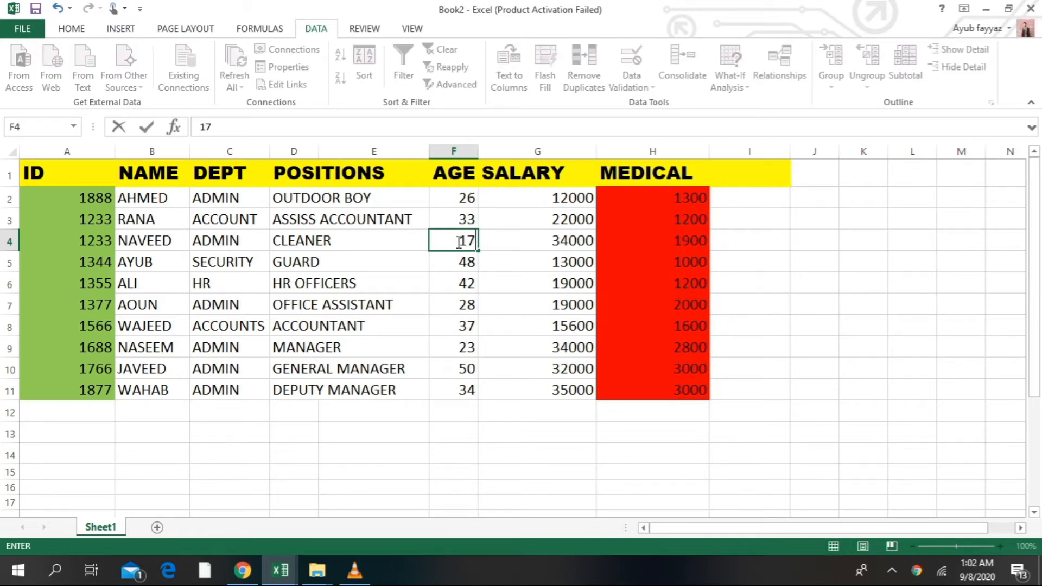
{"action": "key", "text": "Return"}
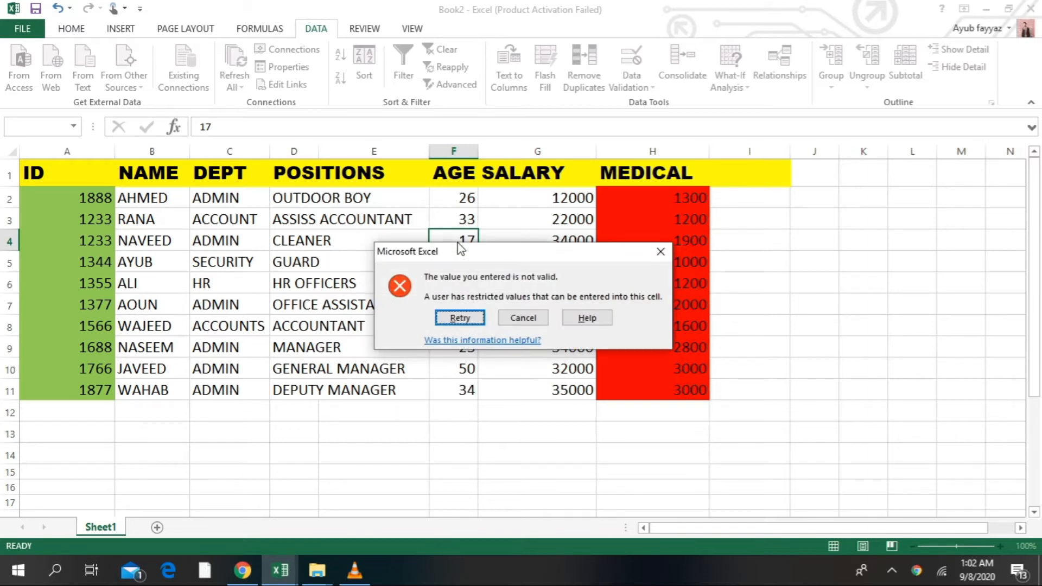
{"action": "left_click", "coordinate": [522, 318]}
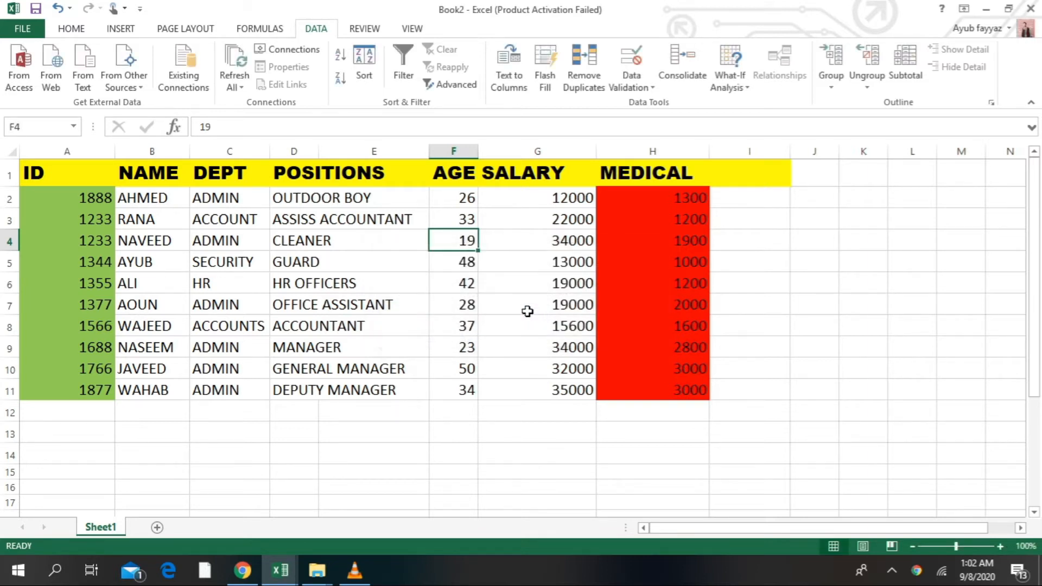
Set the cleaner's age in cell F4 to 23
{"action": "left_click", "coordinate": [472, 283]}
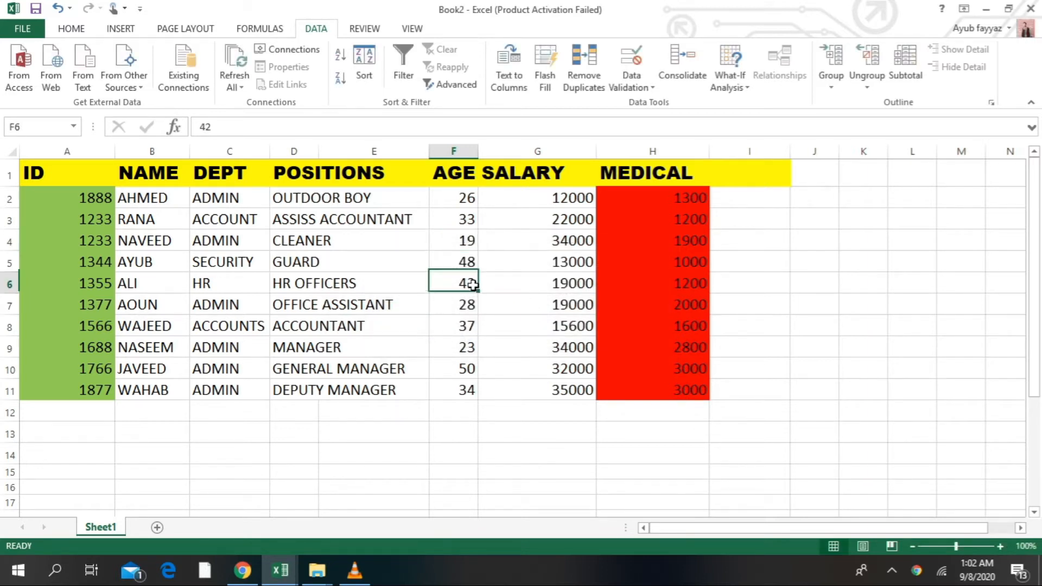
{"action": "left_click", "coordinate": [458, 244]}
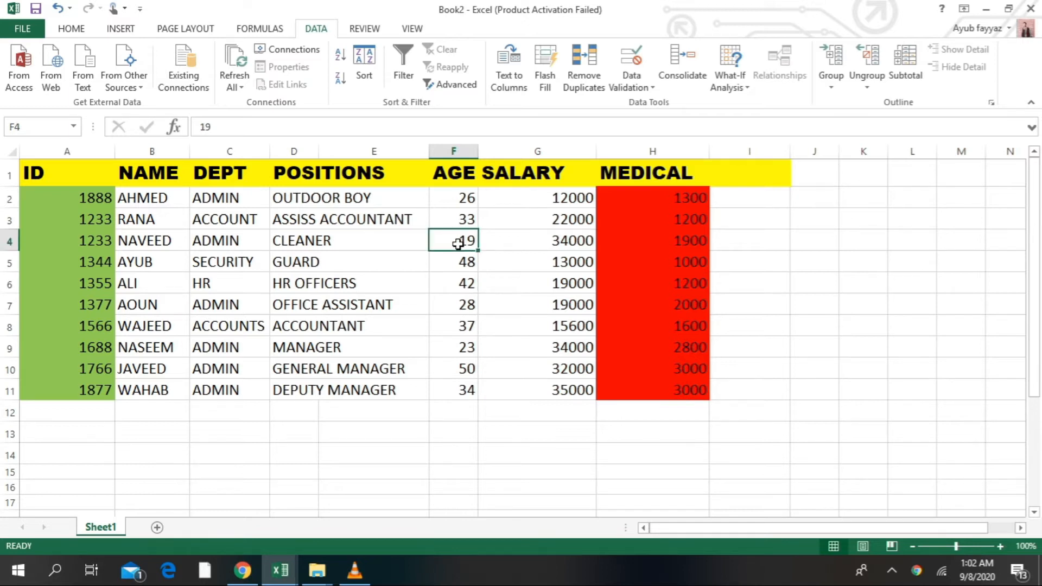
{"action": "type", "text": "23"}
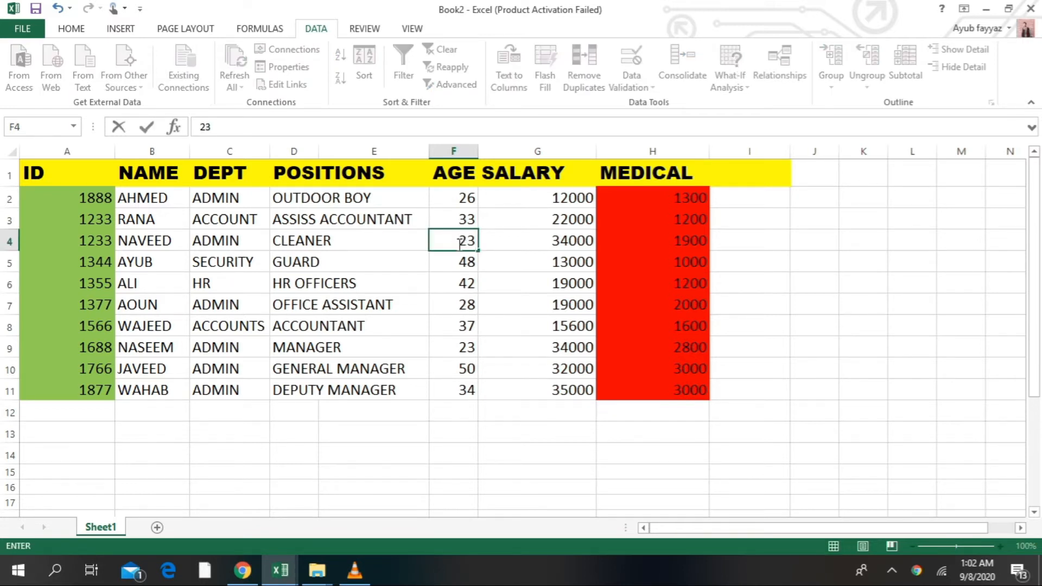
{"action": "key", "text": "Return"}
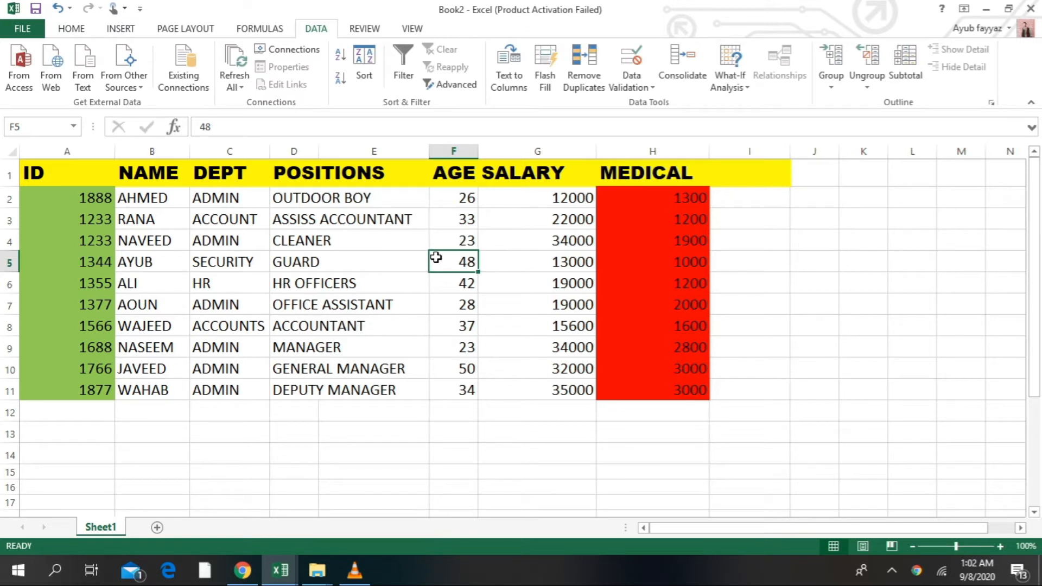
{"action": "left_click_drag", "start_coordinate": [444, 198], "coordinate": [452, 386]}
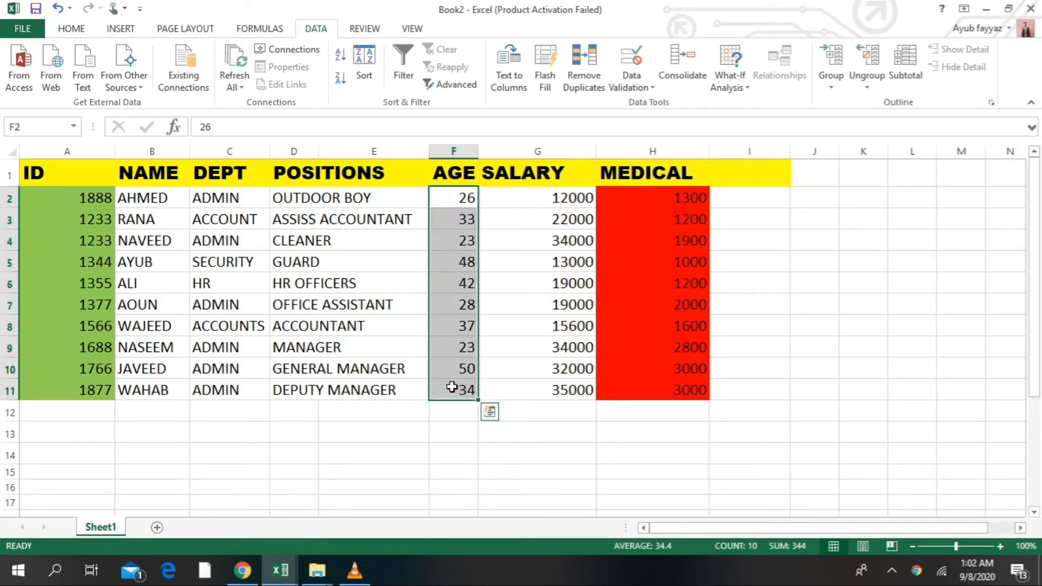
{"action": "left_click", "coordinate": [537, 470]}
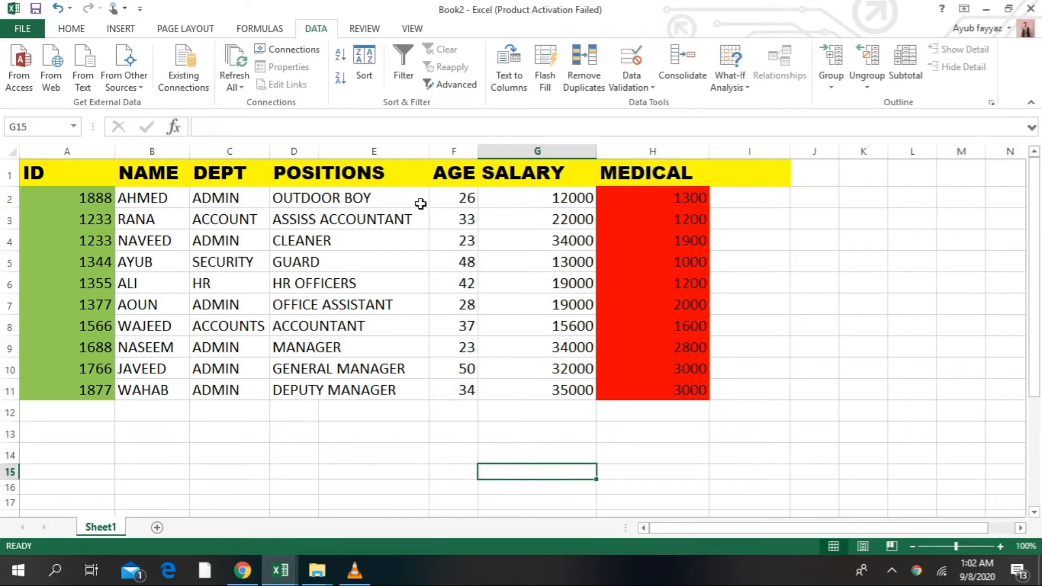
{"action": "left_click_drag", "start_coordinate": [441, 198], "coordinate": [454, 369]}
{"action": "left_click_drag", "start_coordinate": [814, 242], "coordinate": [114, 337]}
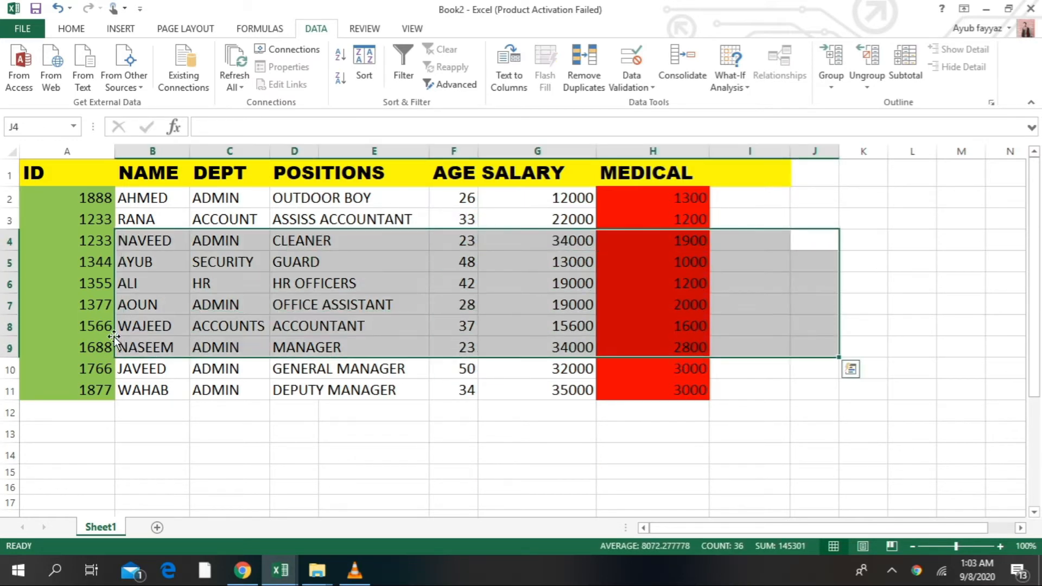
{"action": "left_click", "coordinate": [485, 471]}
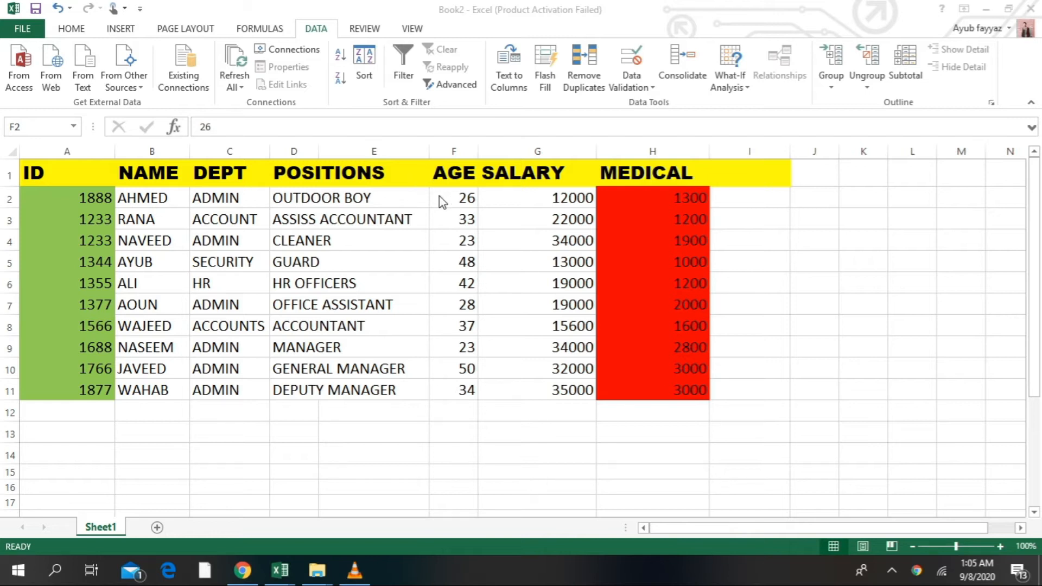
Test the age validation again by trying to enter 17 in cell F4, and cancel the entry
{"action": "left_click", "coordinate": [451, 247]}
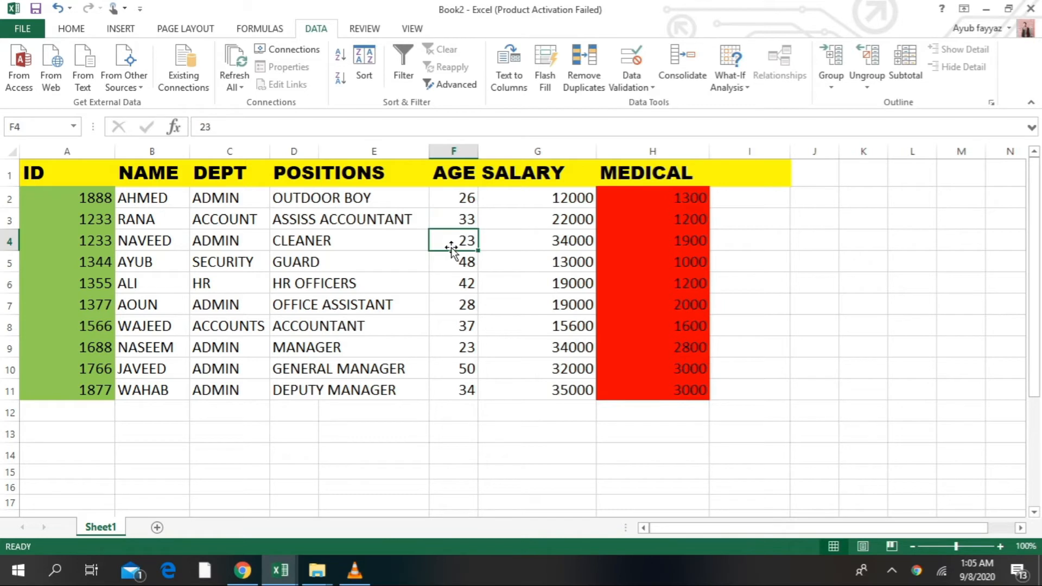
{"action": "type", "text": "17"}
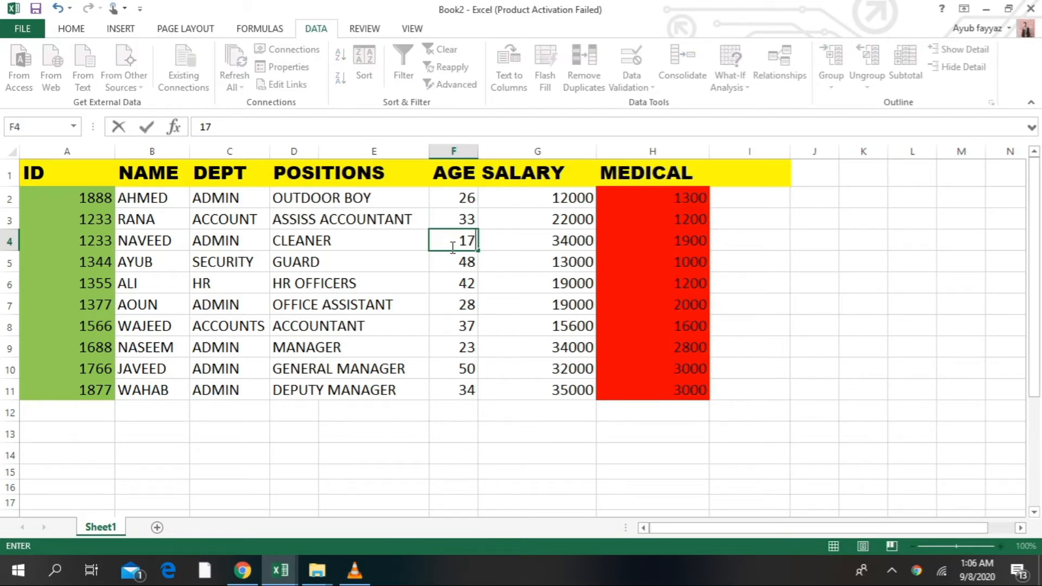
{"action": "key", "text": "Return"}
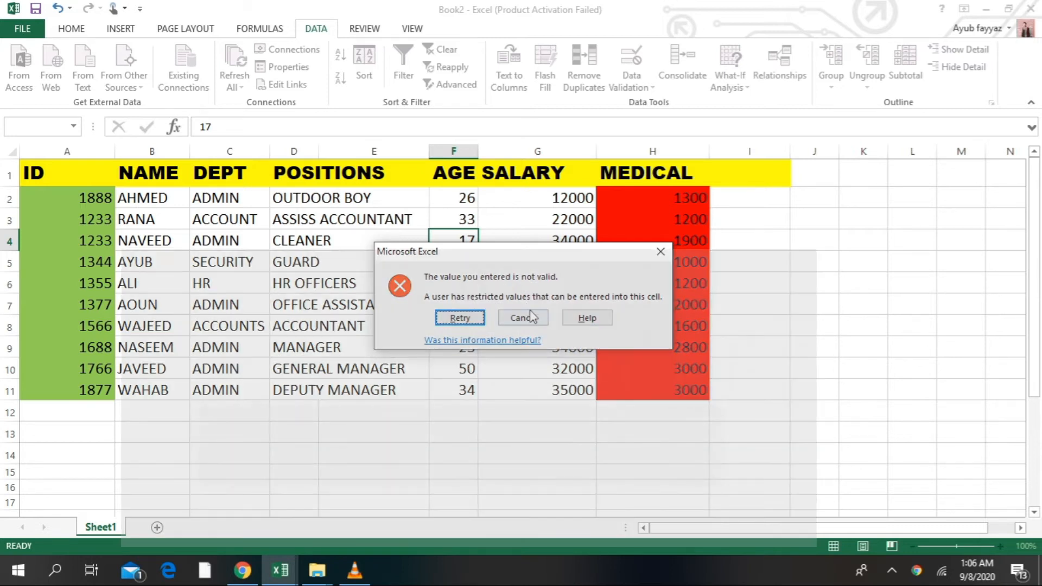
{"action": "left_click", "coordinate": [526, 314]}
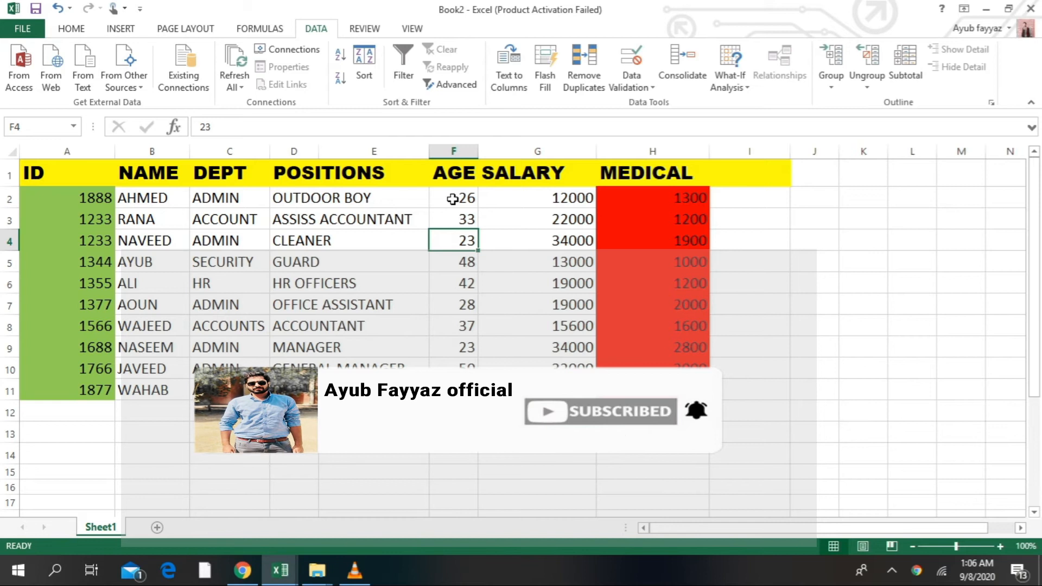
Set the validation error alert style to Warning for the age cells F2:F11
{"action": "left_click_drag", "start_coordinate": [452, 200], "coordinate": [455, 390]}
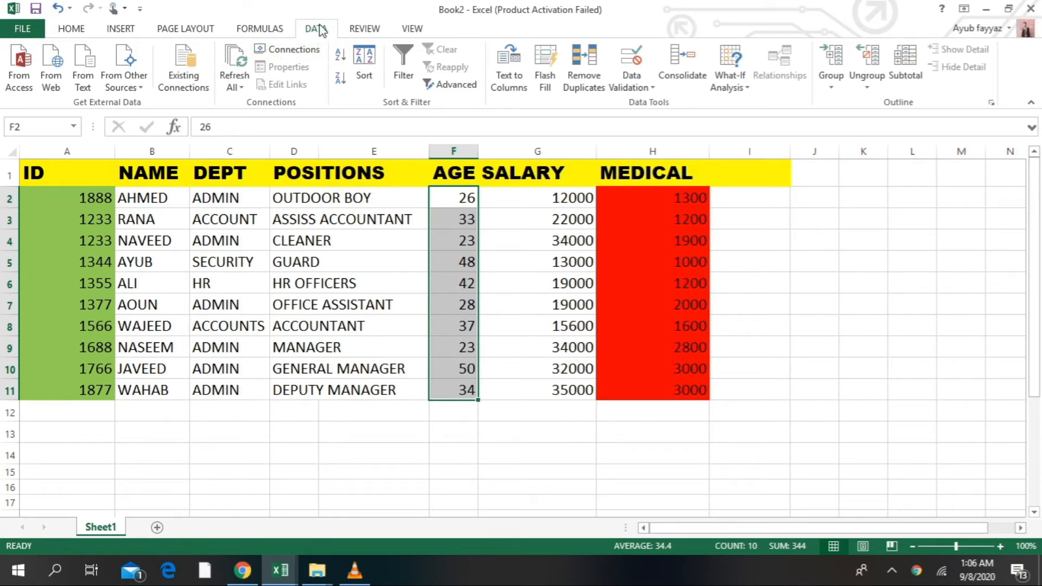
{"action": "left_click", "coordinate": [639, 87]}
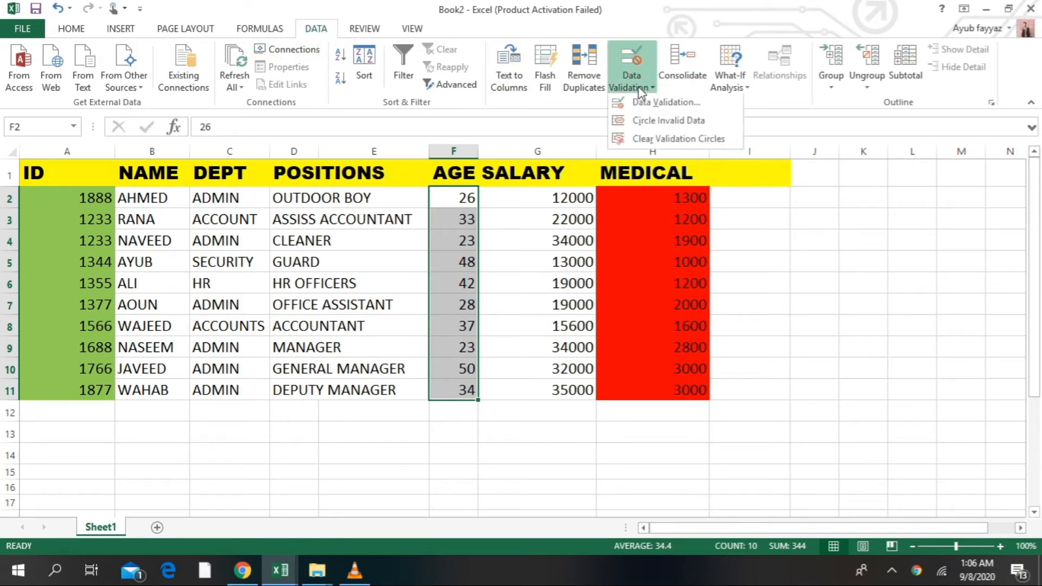
{"action": "left_click", "coordinate": [644, 104]}
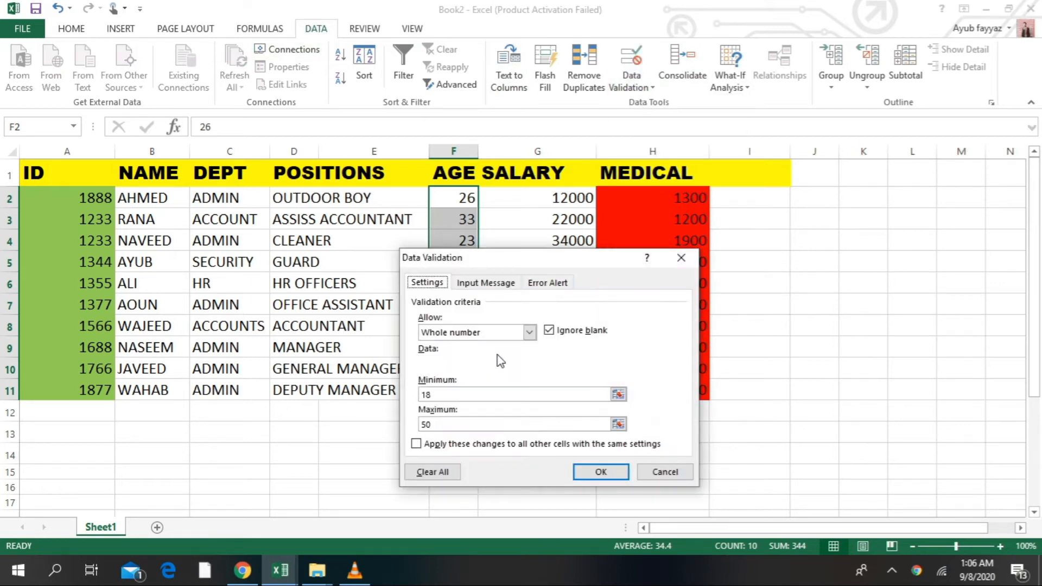
{"action": "left_click", "coordinate": [452, 394]}
{"action": "left_click", "coordinate": [556, 283]}
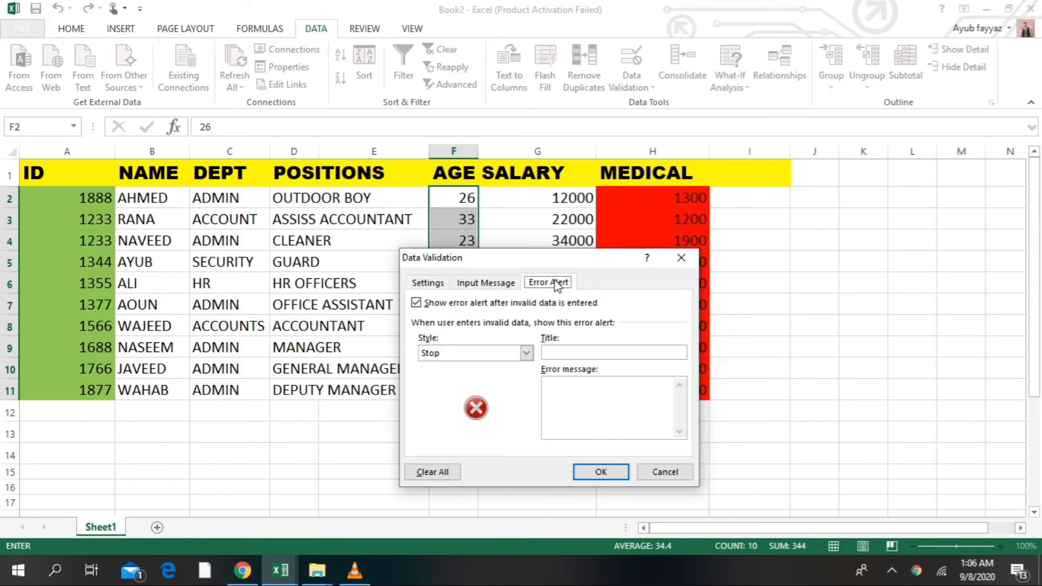
{"action": "left_click", "coordinate": [525, 352]}
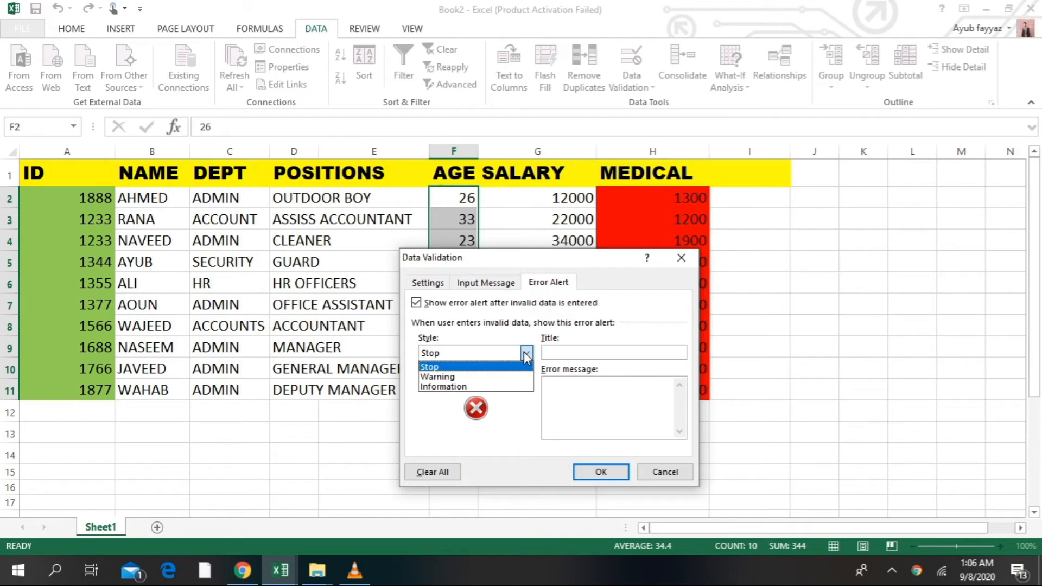
{"action": "left_click", "coordinate": [502, 376]}
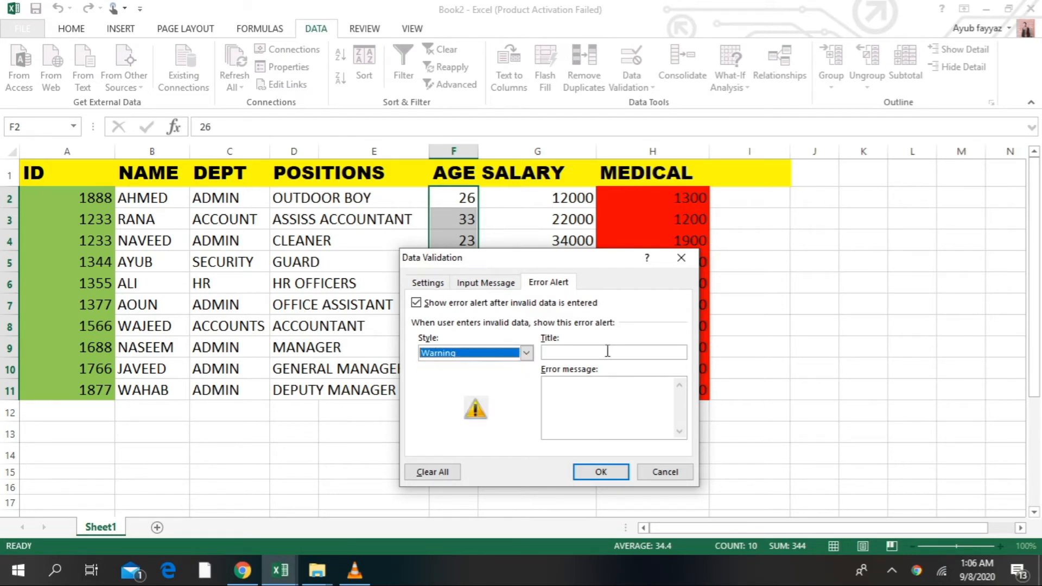
Title the alert with the author's first name plus "SAYS", and apply the error message "ENTER YOUR AGE BETWEEN 18 AND 50 YRS"
{"action": "left_click", "coordinate": [595, 357]}
{"action": "type", "text": "AYU"}
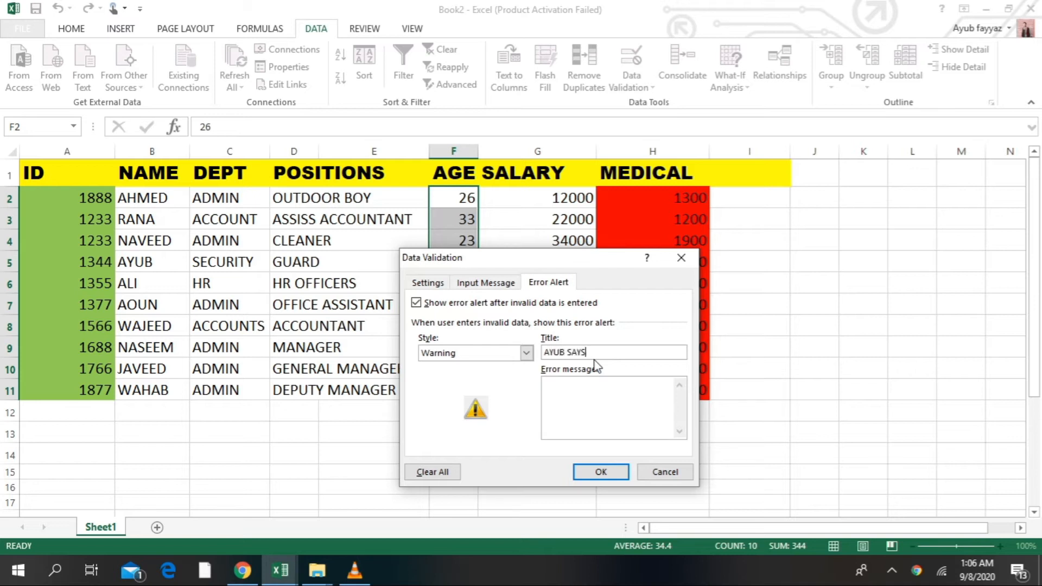
{"action": "type", "text": "B SAYS"}
{"action": "left_click", "coordinate": [577, 410]}
{"action": "type", "text": "ENTER YOUR AGE BETWEEN 1"}
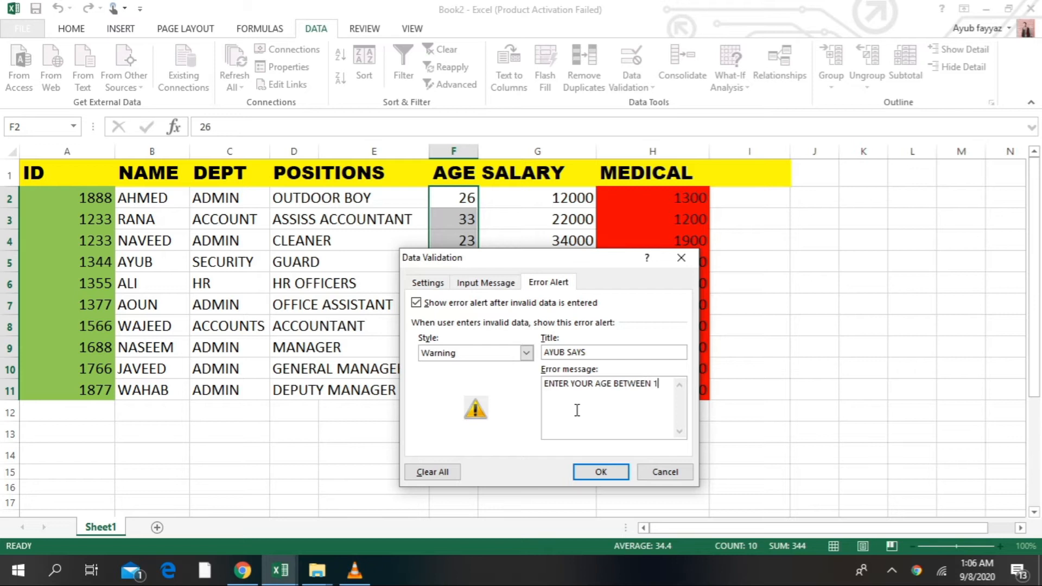
{"action": "type", "text": "8 AND 50 YRS"}
{"action": "left_click", "coordinate": [599, 461]}
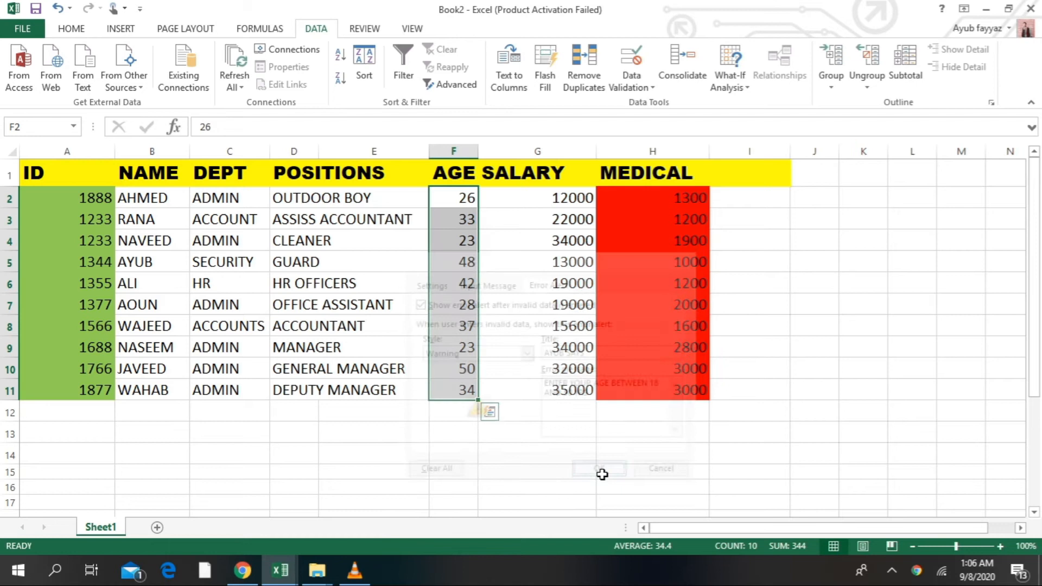
{"action": "left_click", "coordinate": [542, 259]}
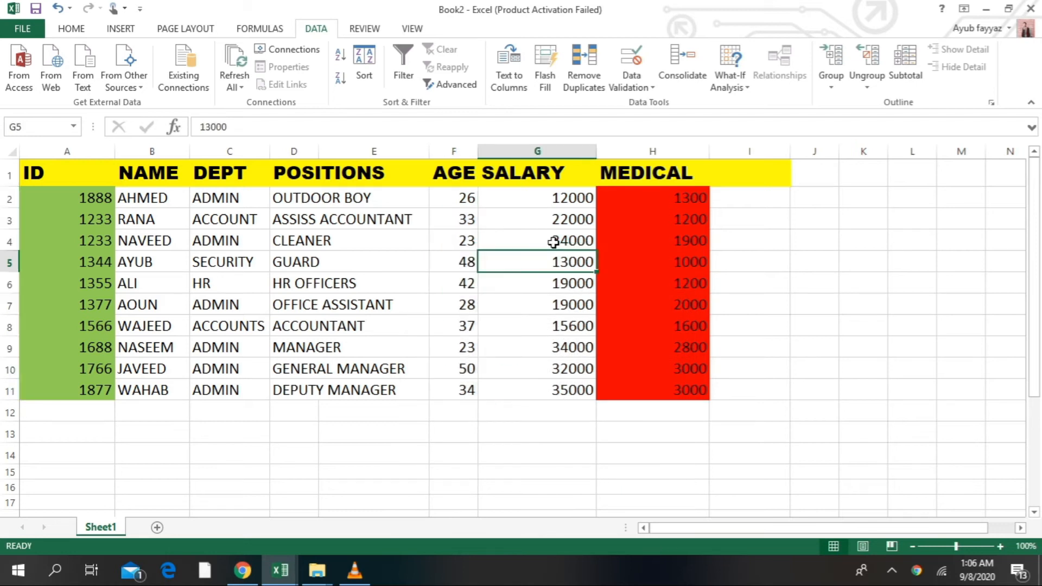
{"action": "left_click", "coordinate": [459, 198]}
{"action": "left_click_drag", "start_coordinate": [454, 197], "coordinate": [465, 387]}
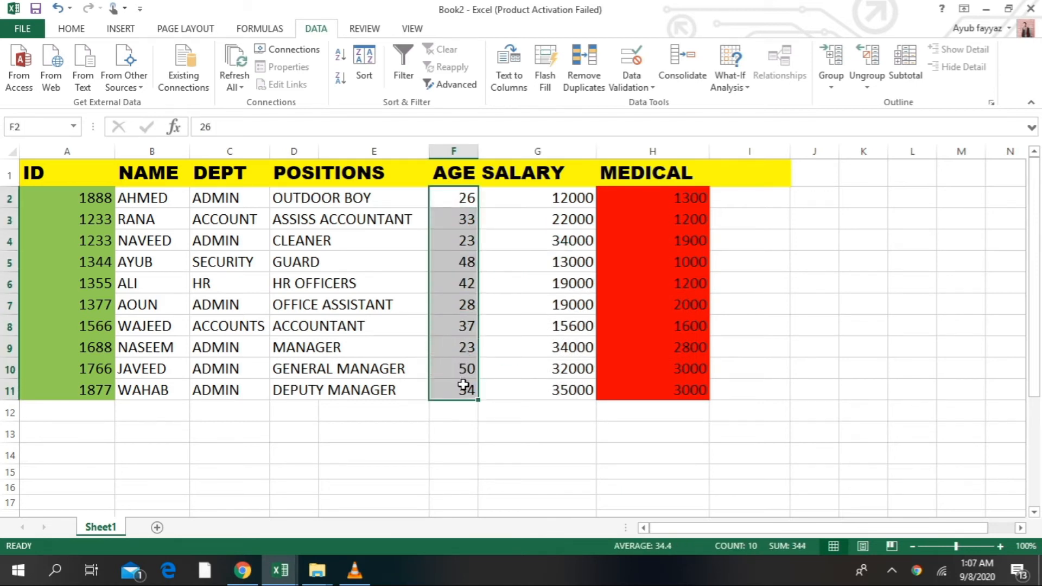
Set the office assistant's age in cell F7 to 34
{"action": "left_click", "coordinate": [464, 307]}
{"action": "type", "text": "34"}
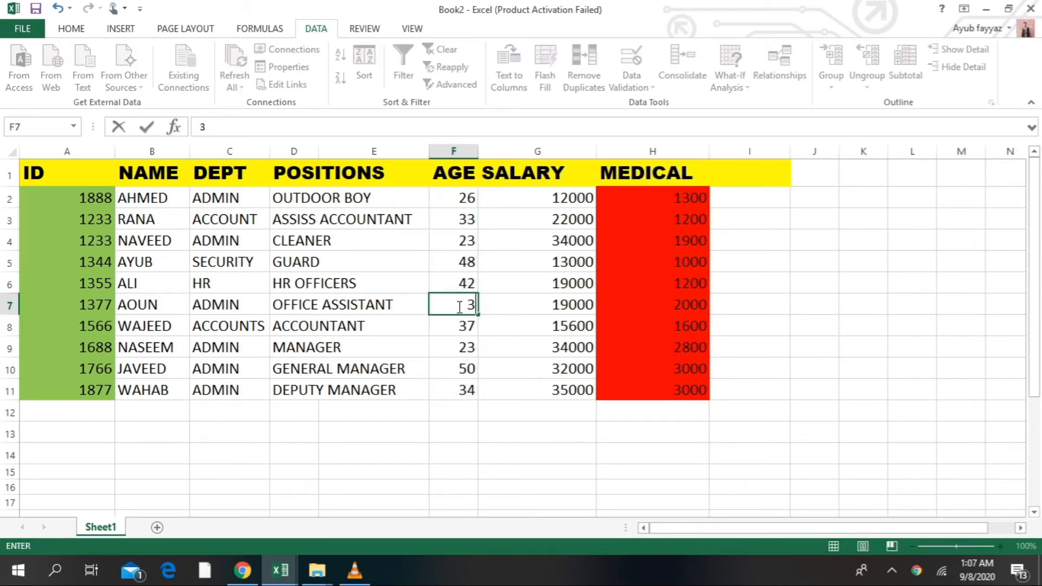
{"action": "key", "text": "Return"}
{"action": "left_click", "coordinate": [459, 307]}
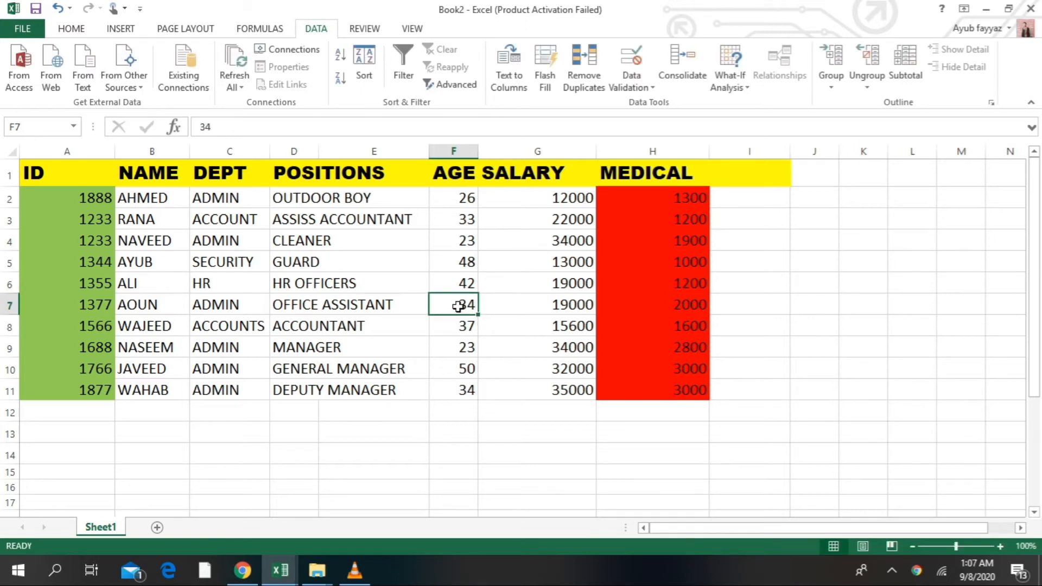
Test the custom age warning by trying to enter 51 in cell F10, and cancel the entry
{"action": "left_click", "coordinate": [453, 368]}
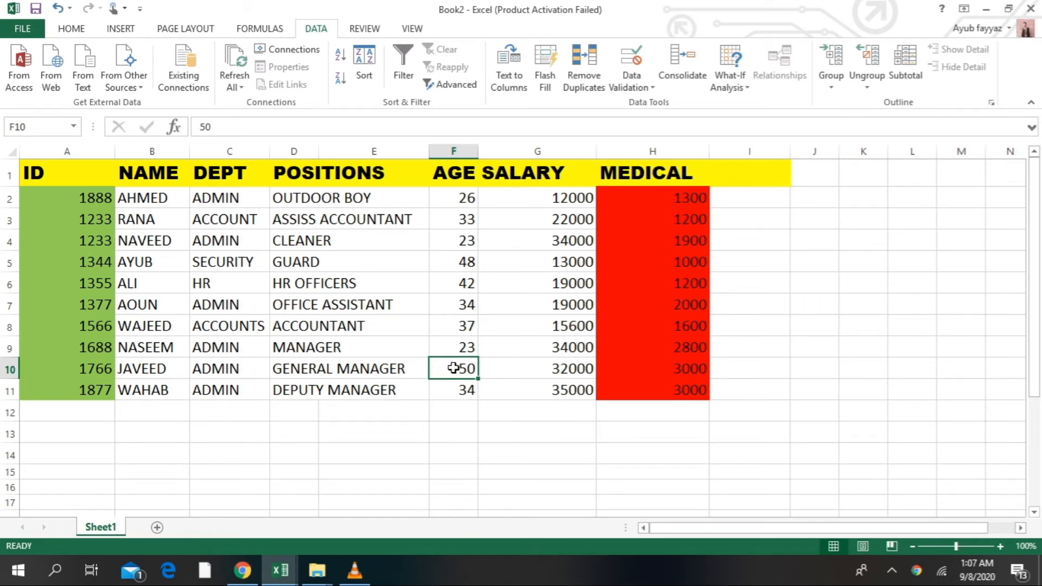
{"action": "type", "text": "51"}
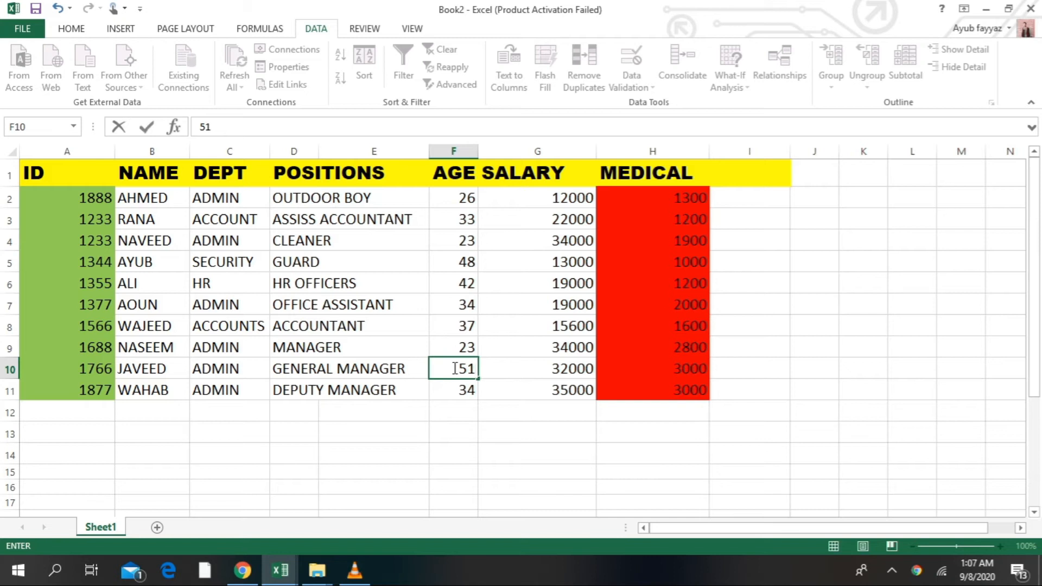
{"action": "key", "text": "Return"}
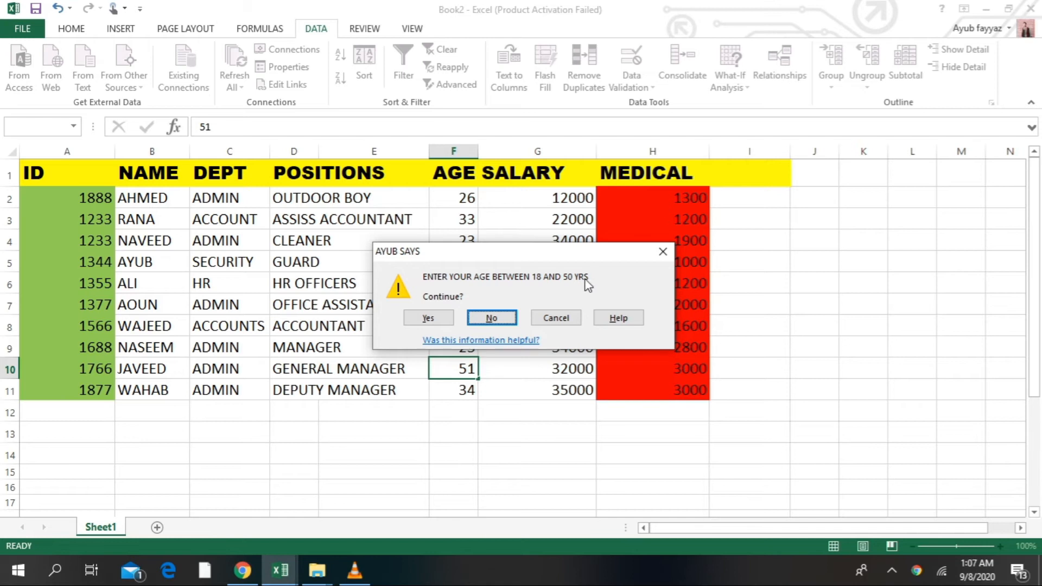
{"action": "left_click", "coordinate": [663, 253]}
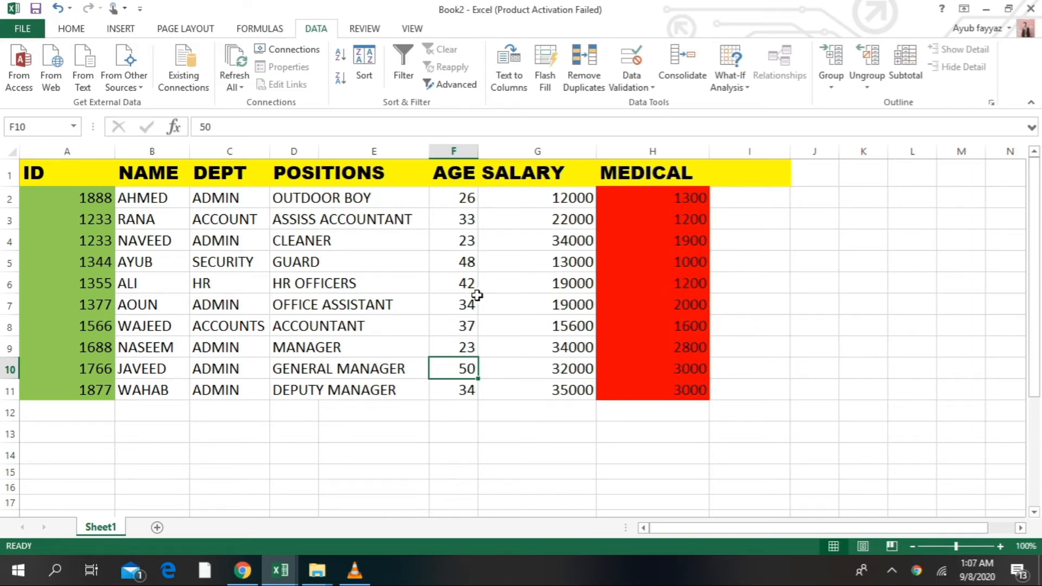
Test the custom age warning below the minimum by trying to enter 16 in cell F6, and cancel the entry
{"action": "left_click", "coordinate": [439, 283]}
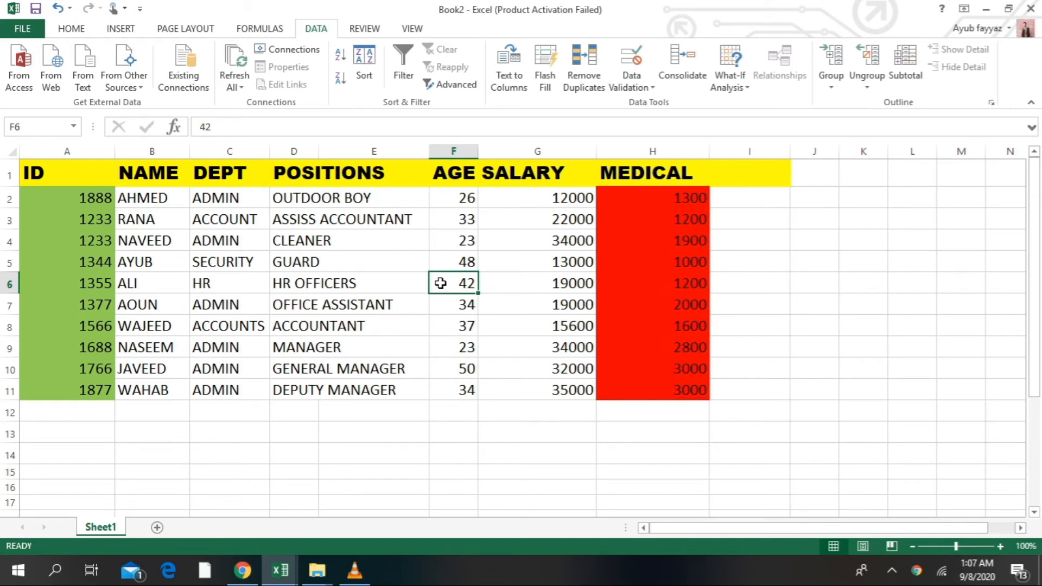
{"action": "type", "text": "16"}
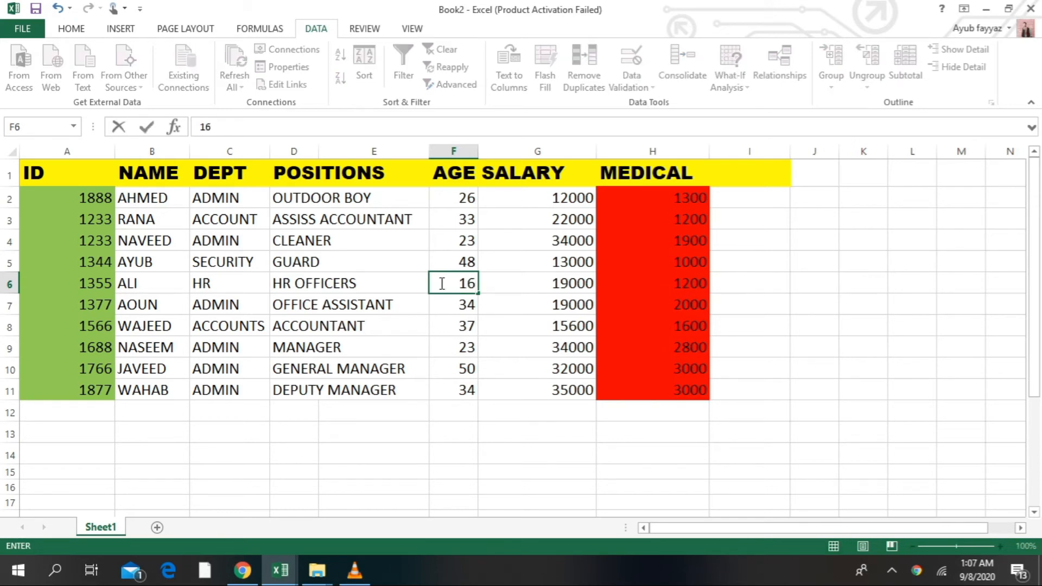
{"action": "key", "text": "Return"}
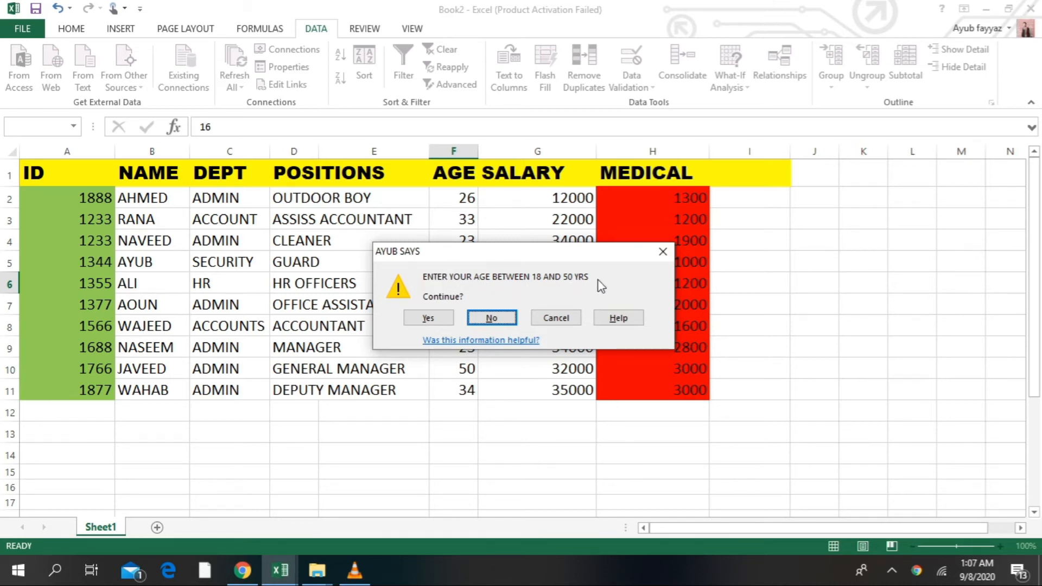
{"action": "left_click", "coordinate": [662, 252]}
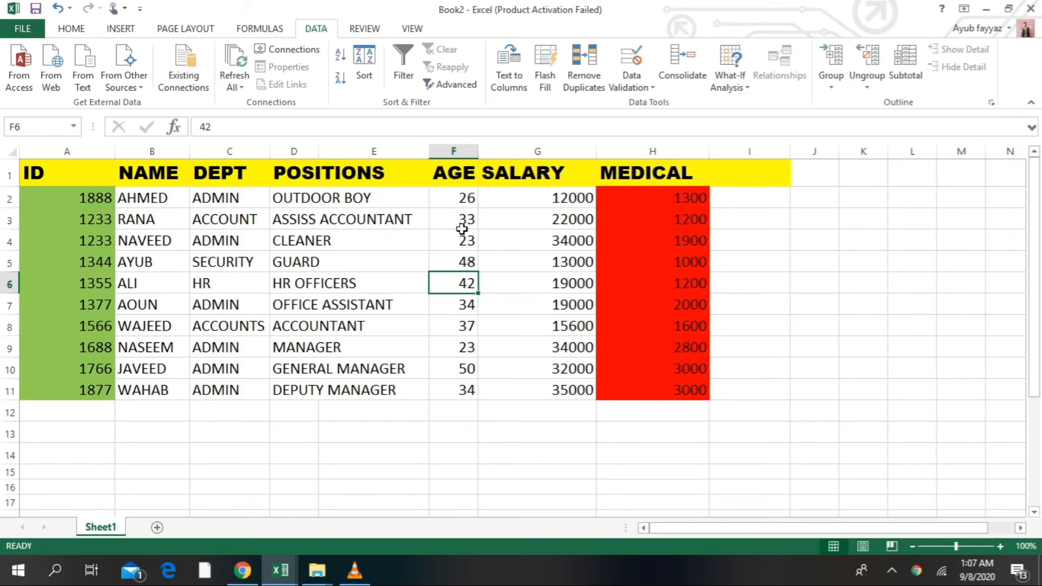
{"action": "left_click_drag", "start_coordinate": [435, 197], "coordinate": [454, 387]}
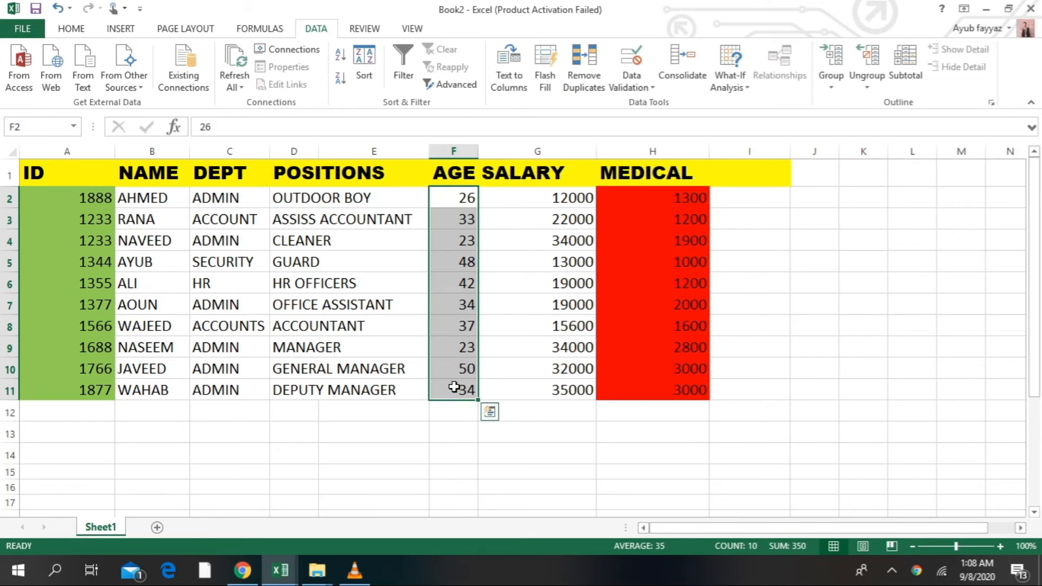
{"action": "left_click", "coordinate": [455, 262]}
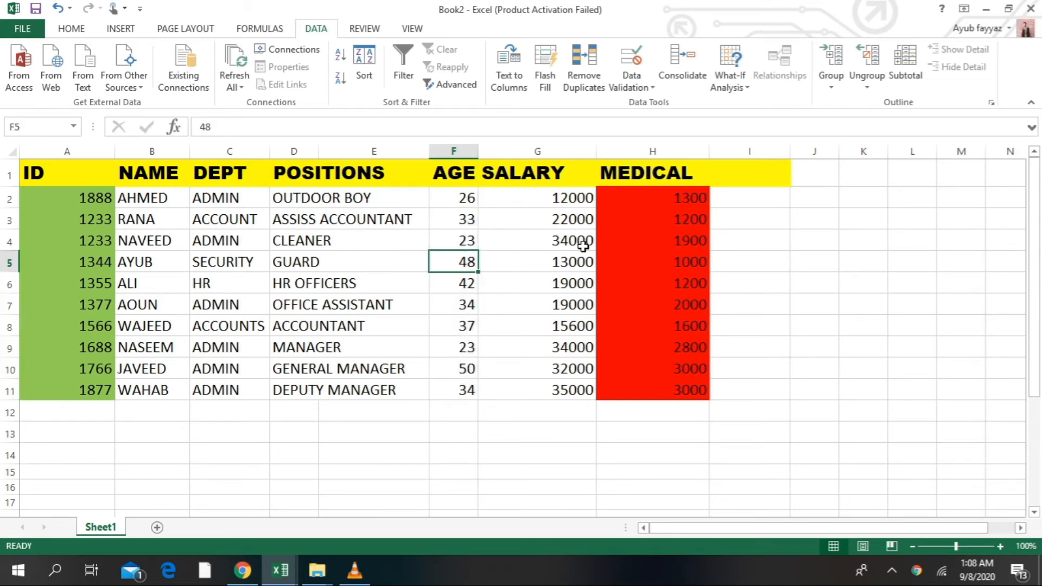
{"action": "left_click", "coordinate": [488, 202]}
{"action": "left_click_drag", "start_coordinate": [489, 202], "coordinate": [465, 256]}
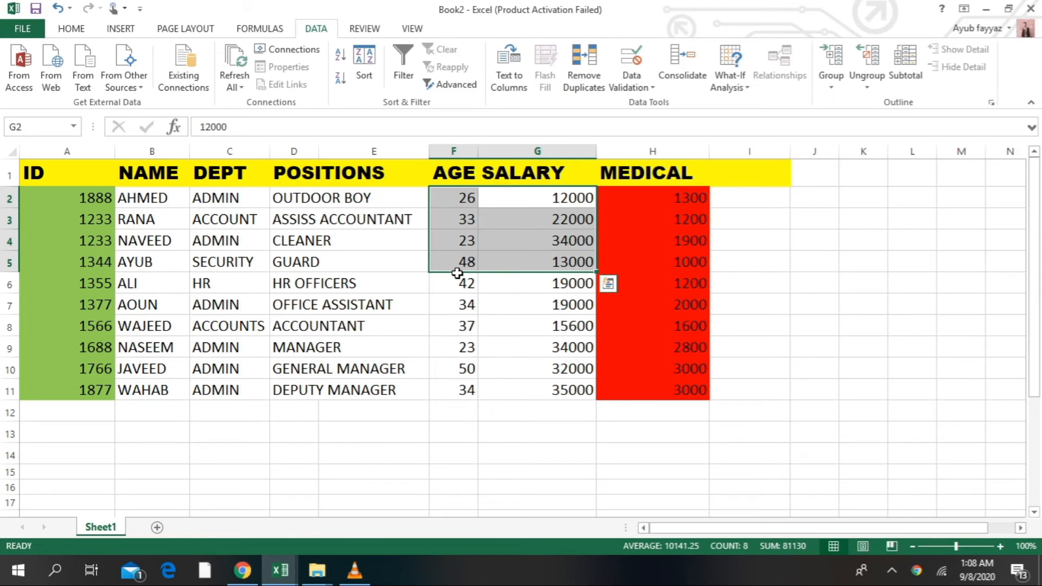
{"action": "left_click", "coordinate": [432, 393]}
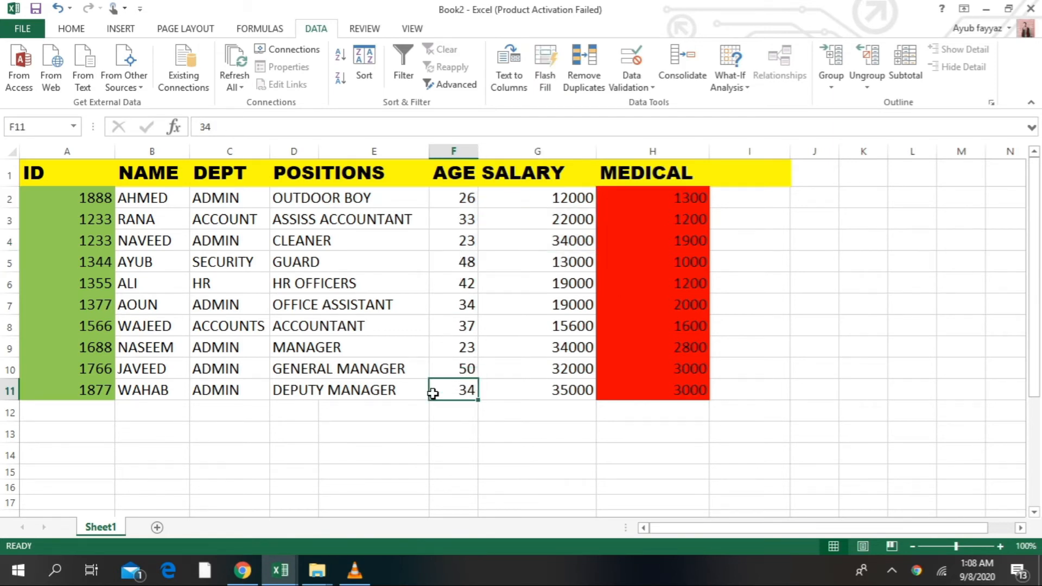